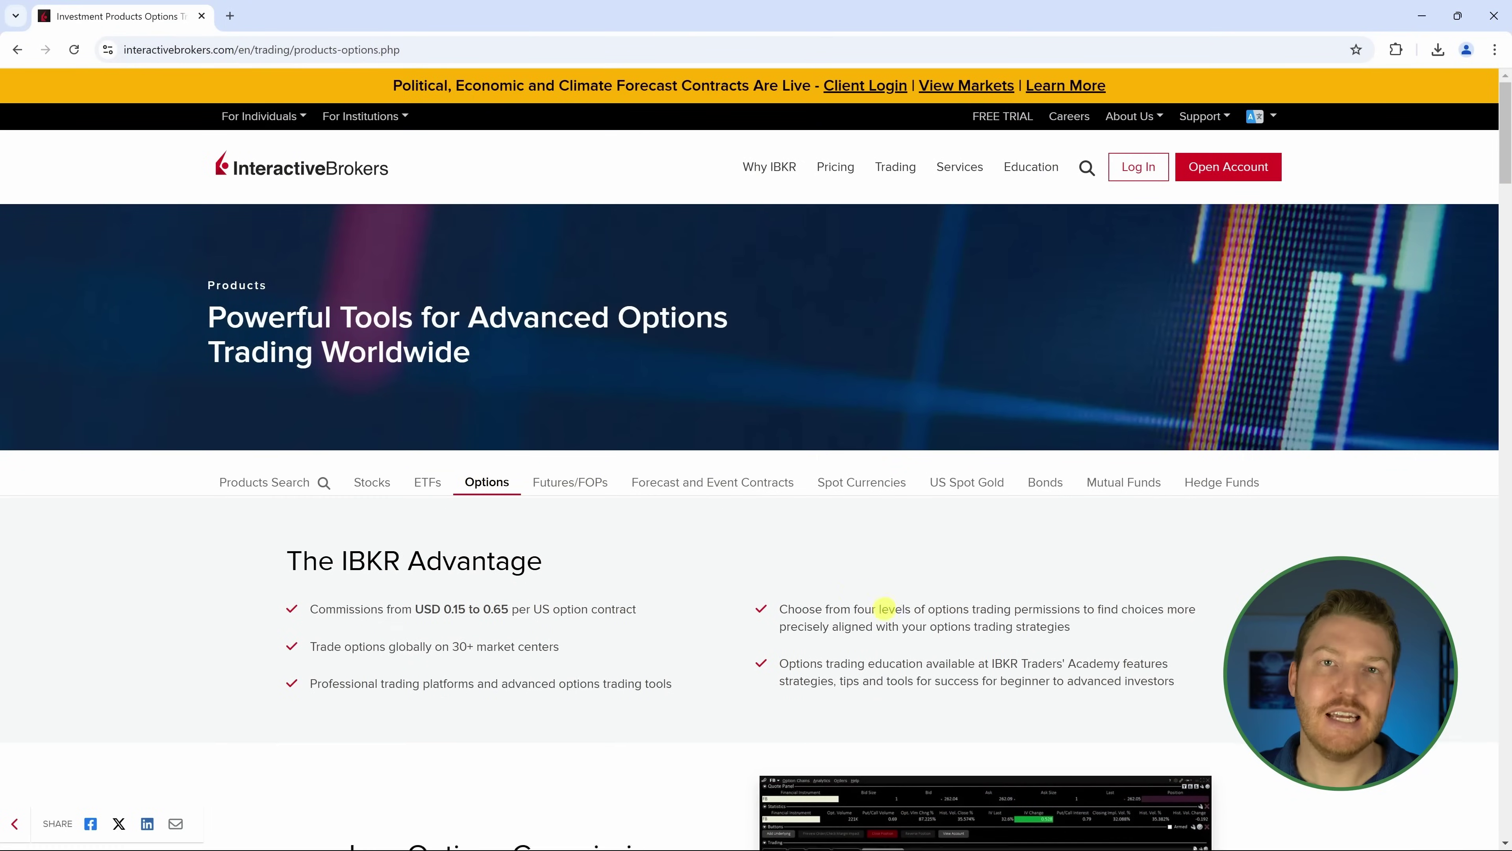
- Scroll to the Options Trading Permission Level table and highlight the Level 1 and Level 2 summaries
scroll(1066, 506, "down", 20)
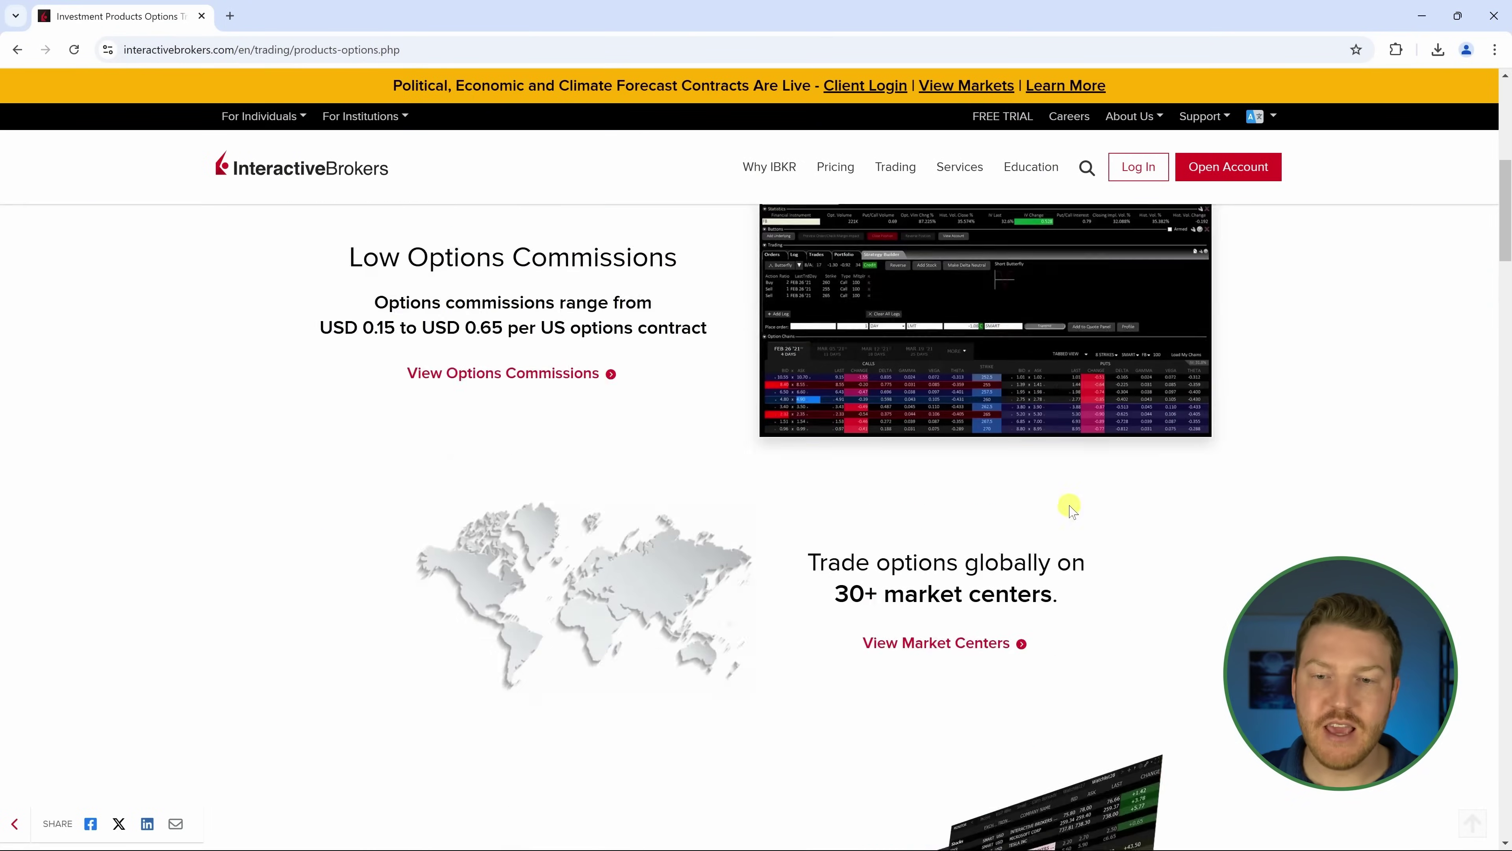
scroll(1078, 547, "down", 15)
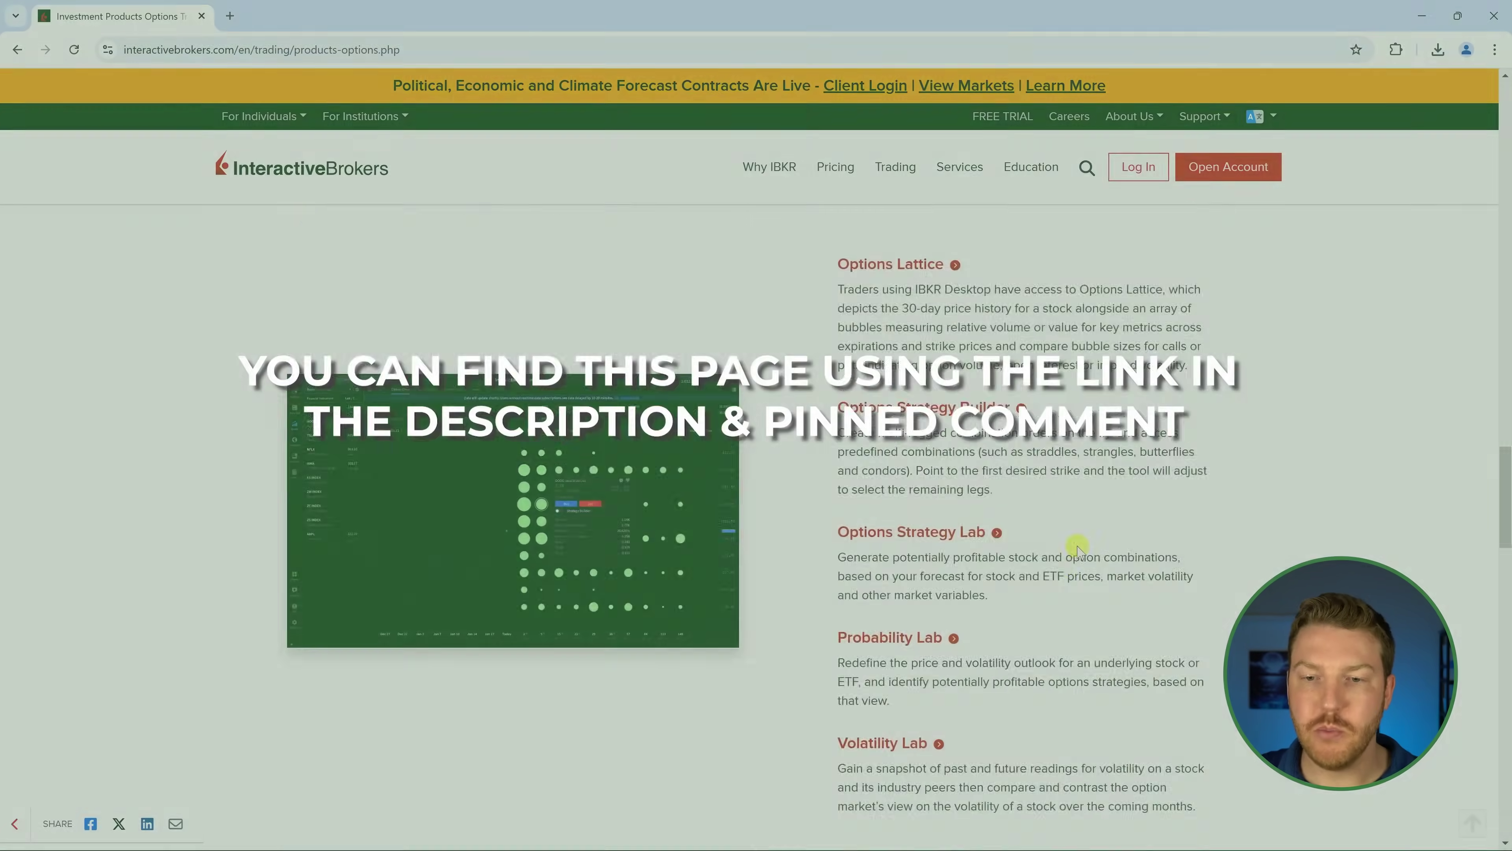
scroll(774, 507, "up", 4)
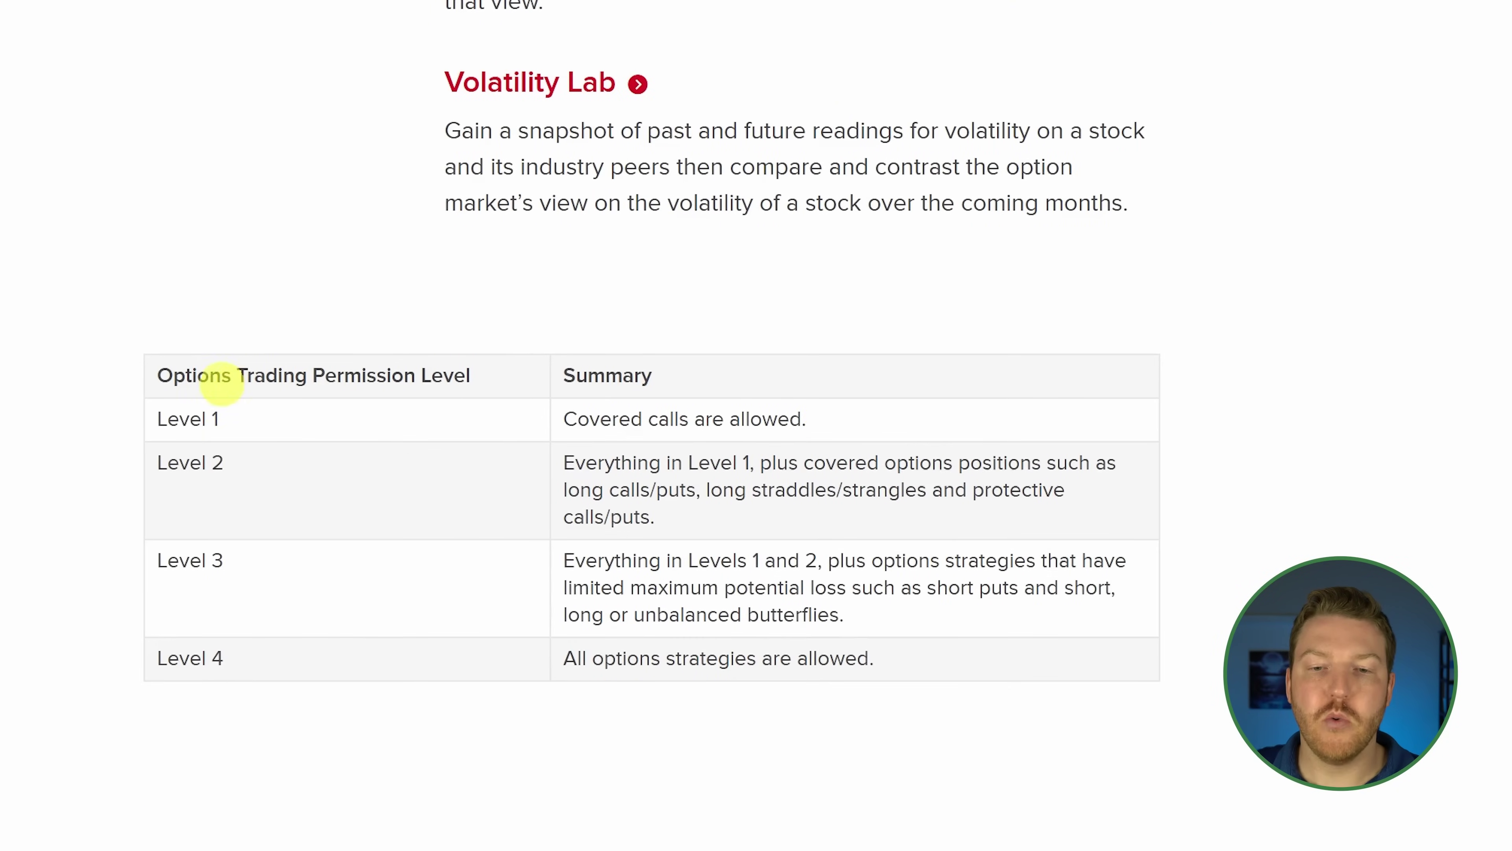
left_click_drag(149, 432, 253, 428)
left_click_drag(821, 420, 956, 517)
left_click(285, 476)
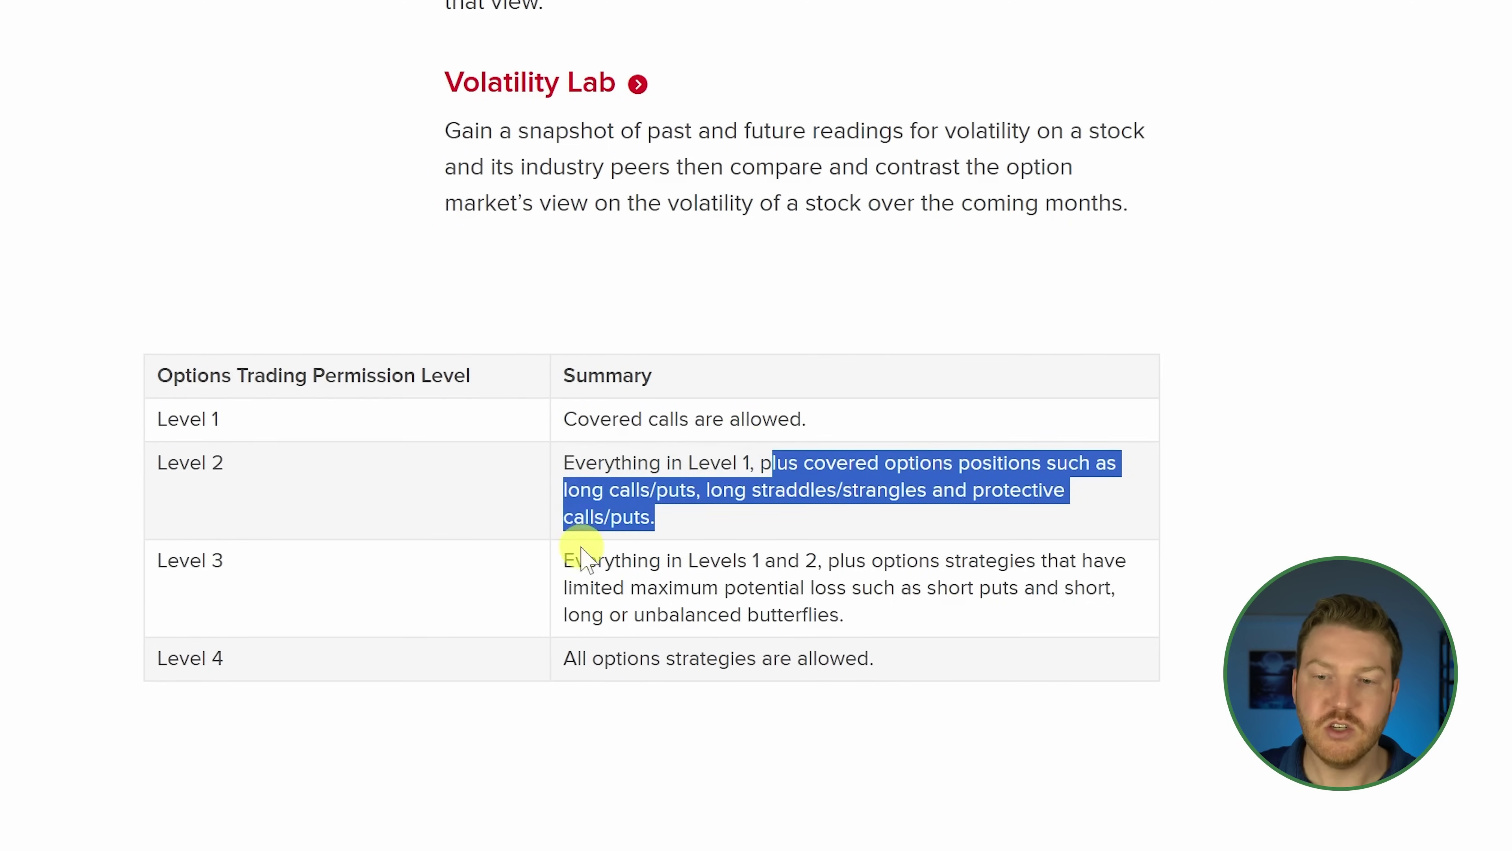
left_click(704, 590)
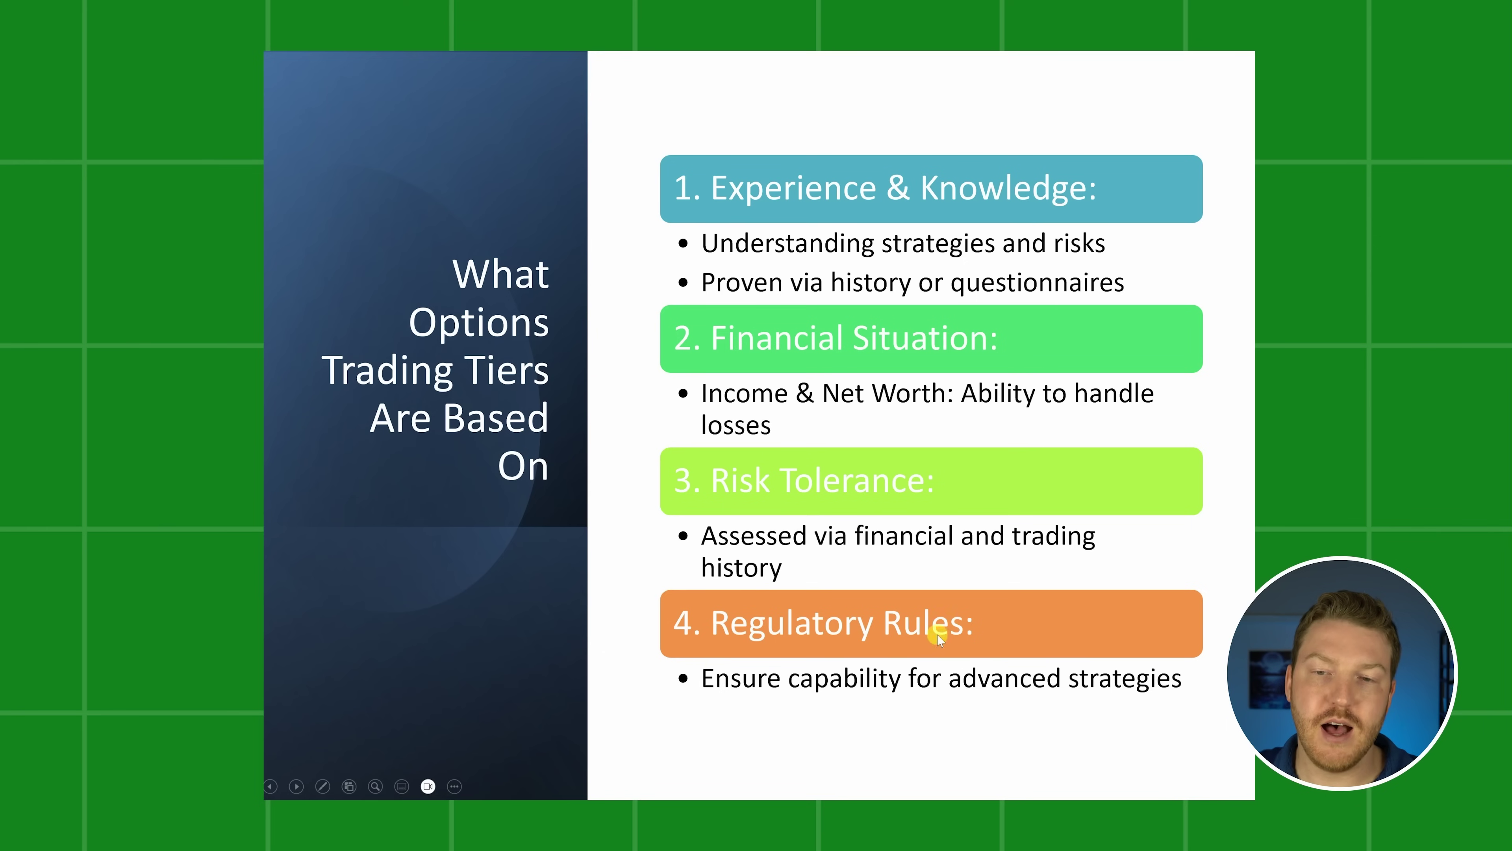
- Bring up the Windows Start menu over the options-tiers slideshow
key("super")
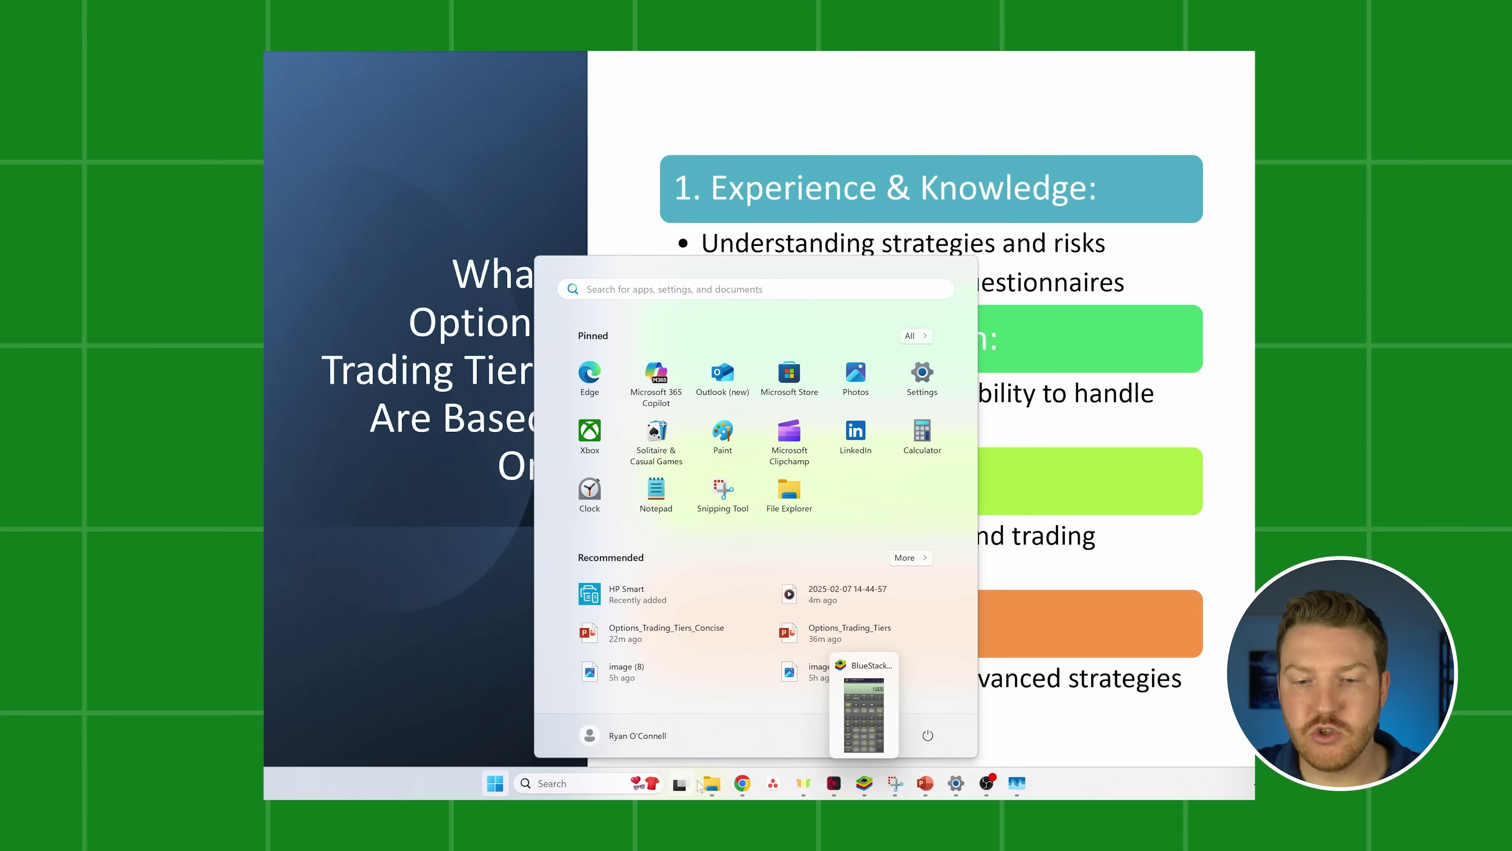
- Return to Chrome and sign in through Log In > Portal Login to reach the dashboard
mouse_move(741, 785)
left_click(739, 724)
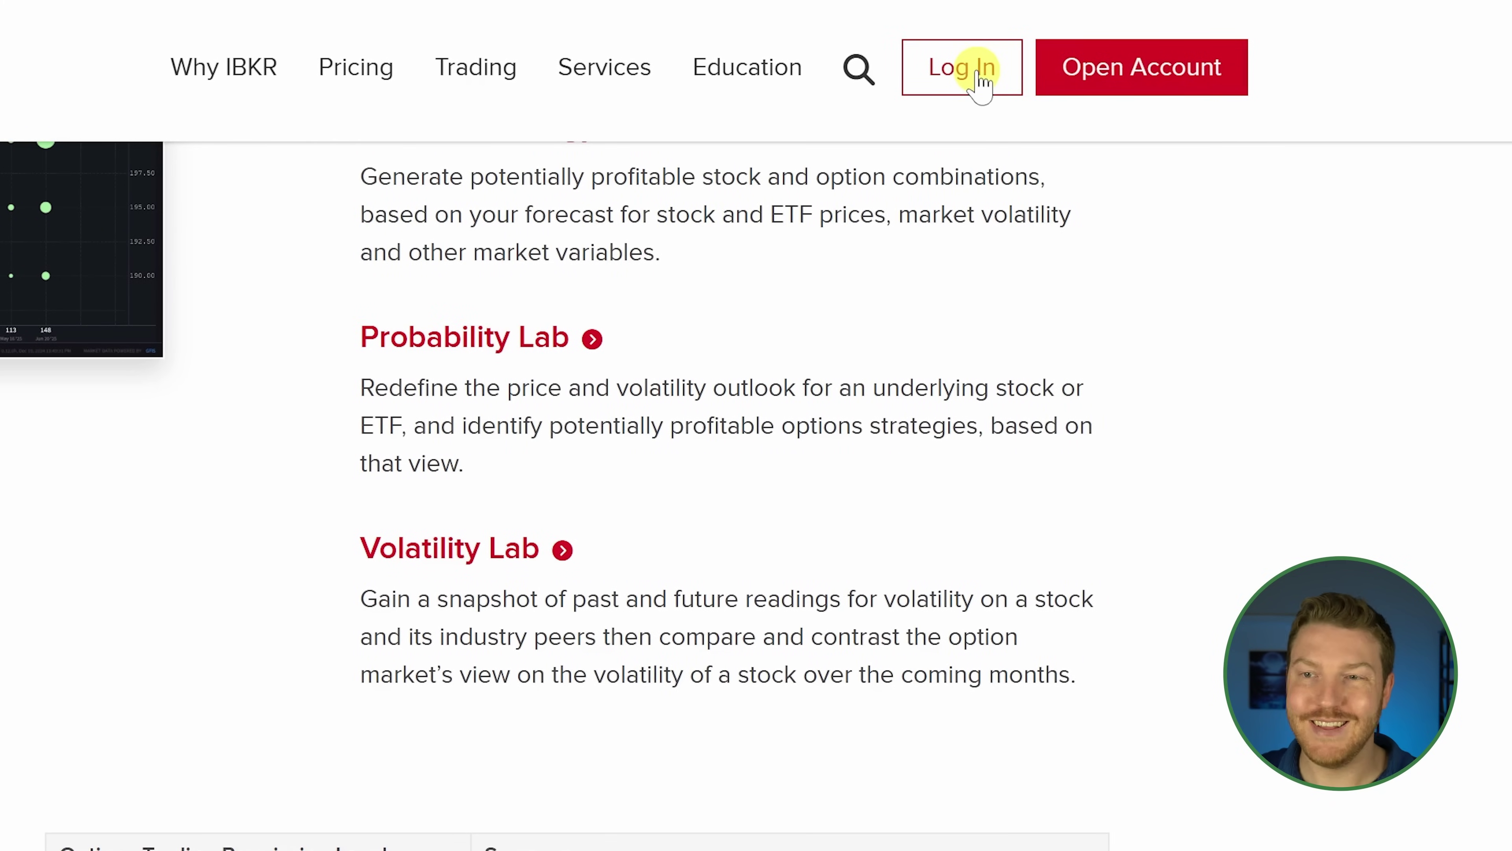
left_click(981, 83)
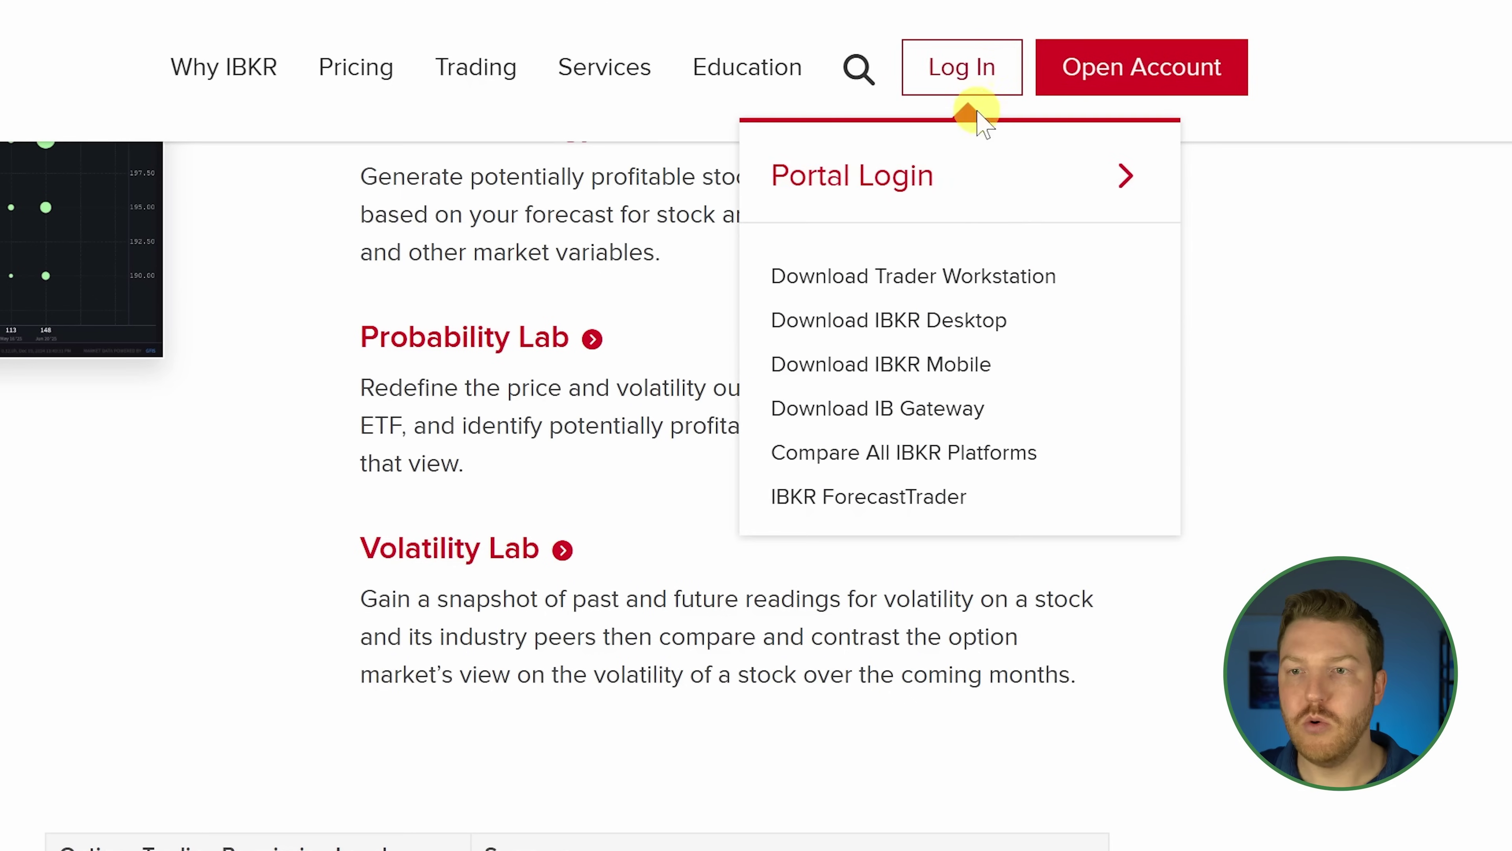
left_click(920, 179)
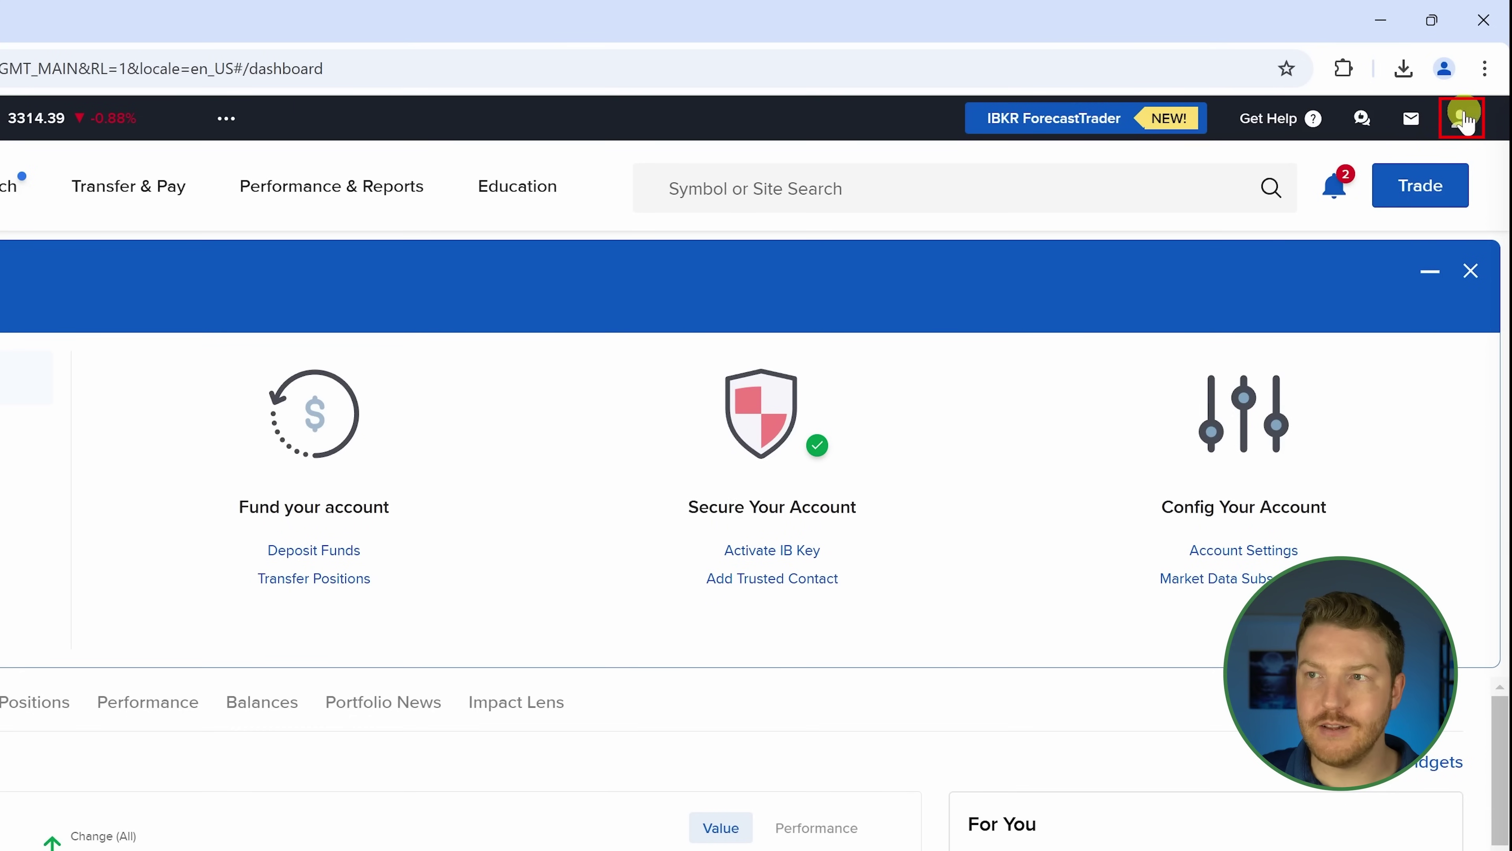
- Go to Settings from the profile menu and open Financial Profile under Account Profile
left_click(1463, 122)
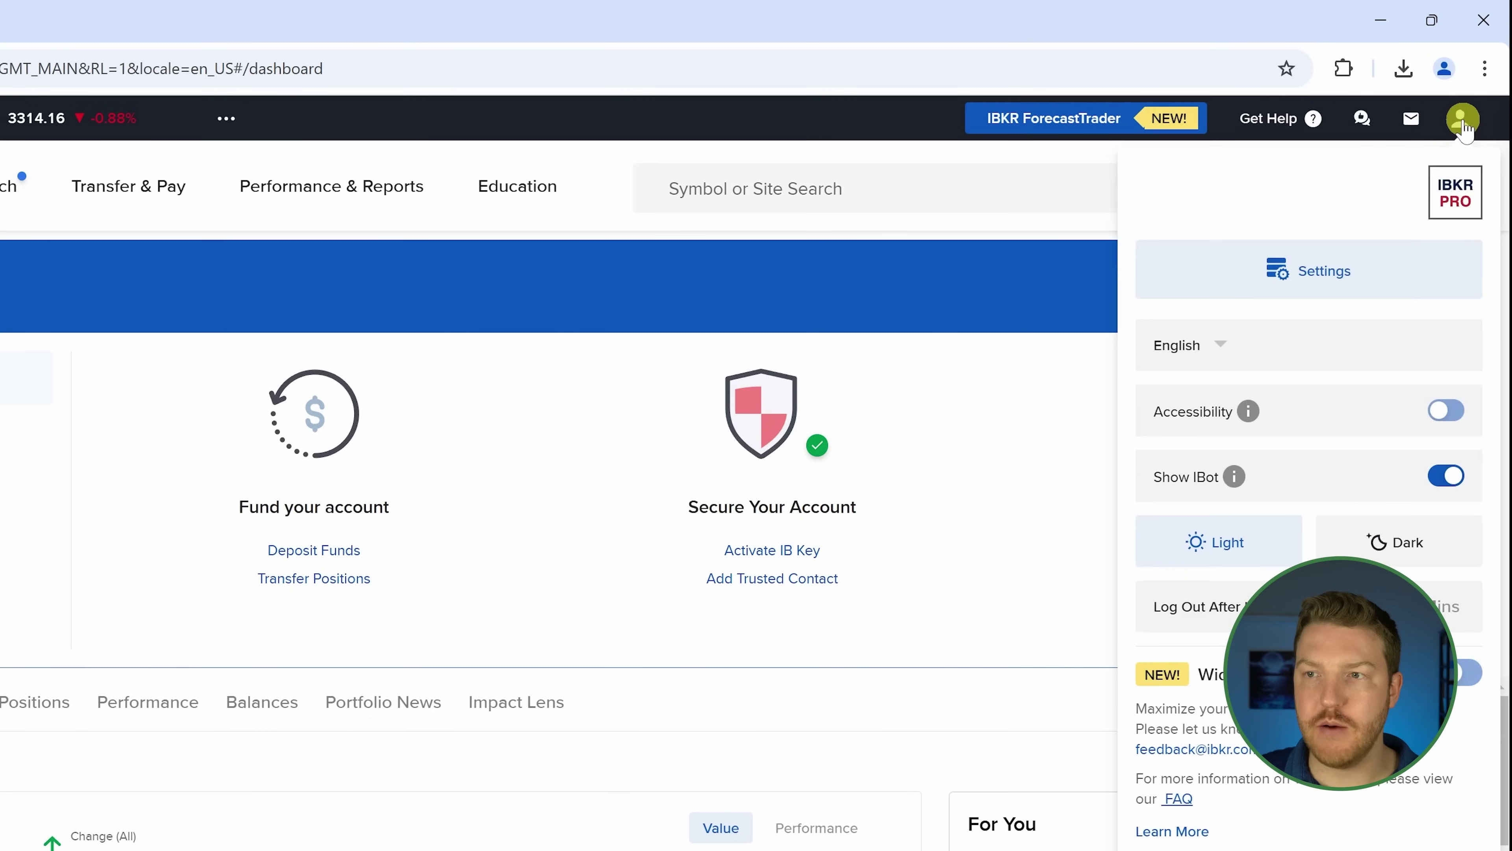
left_click(1316, 275)
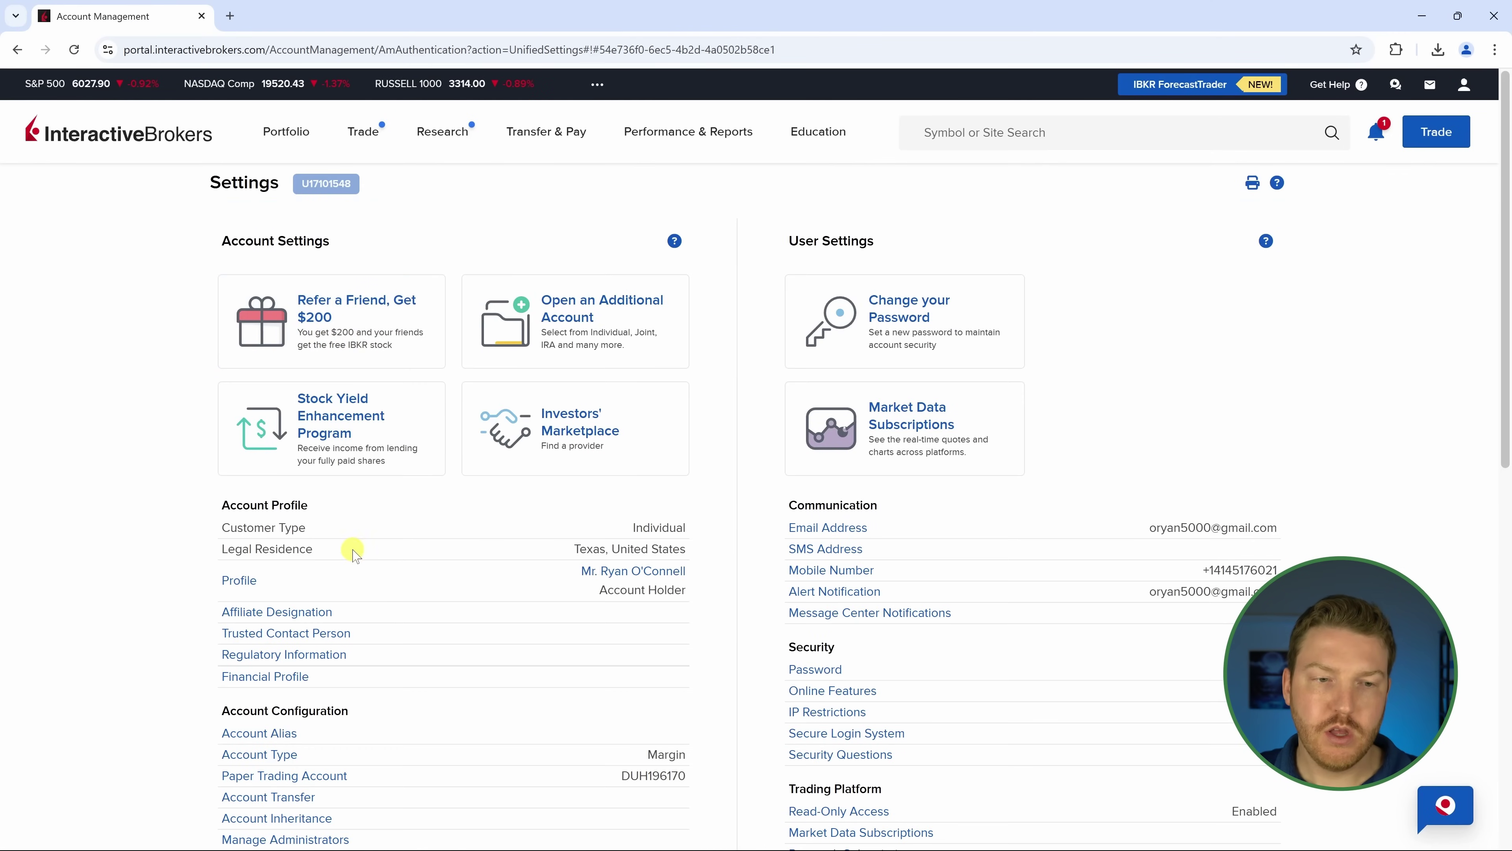
left_click(302, 677)
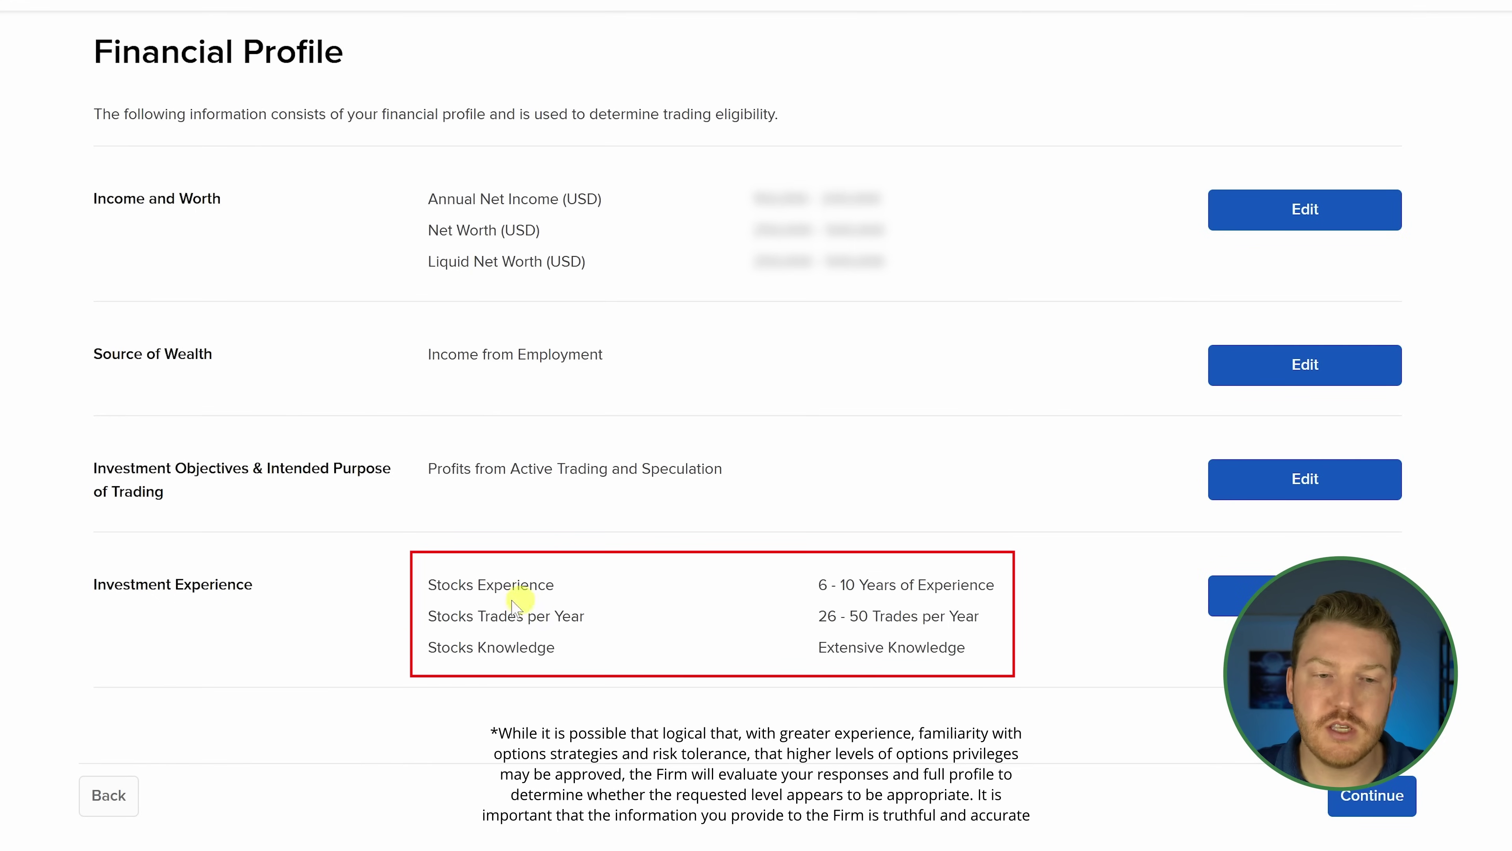
- Highlight the financial profile details, then return to Settings and scroll to the Trading section
left_click_drag(101, 567, 1054, 673)
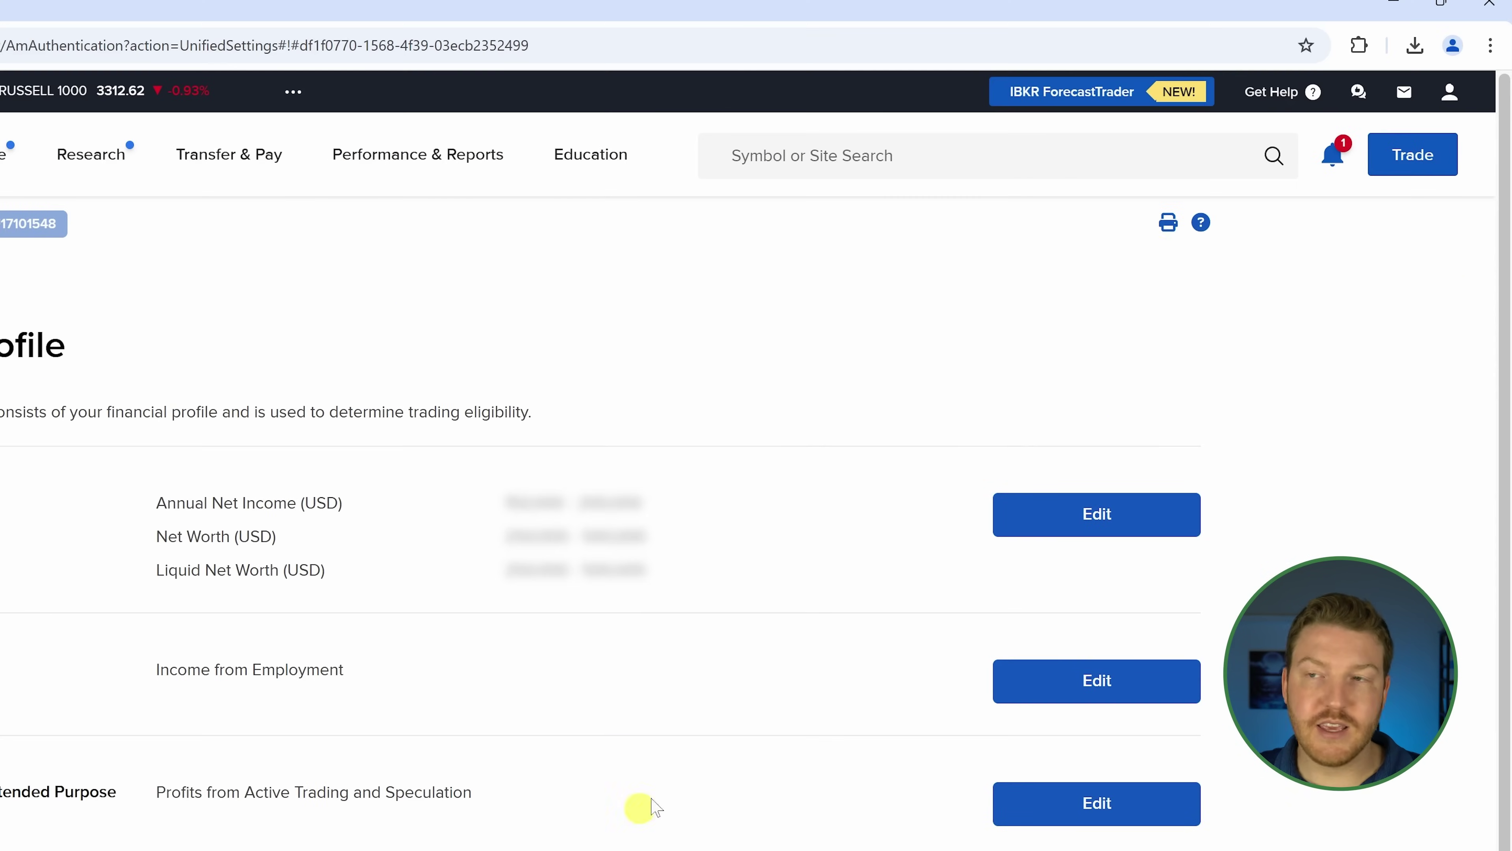
left_click(1456, 95)
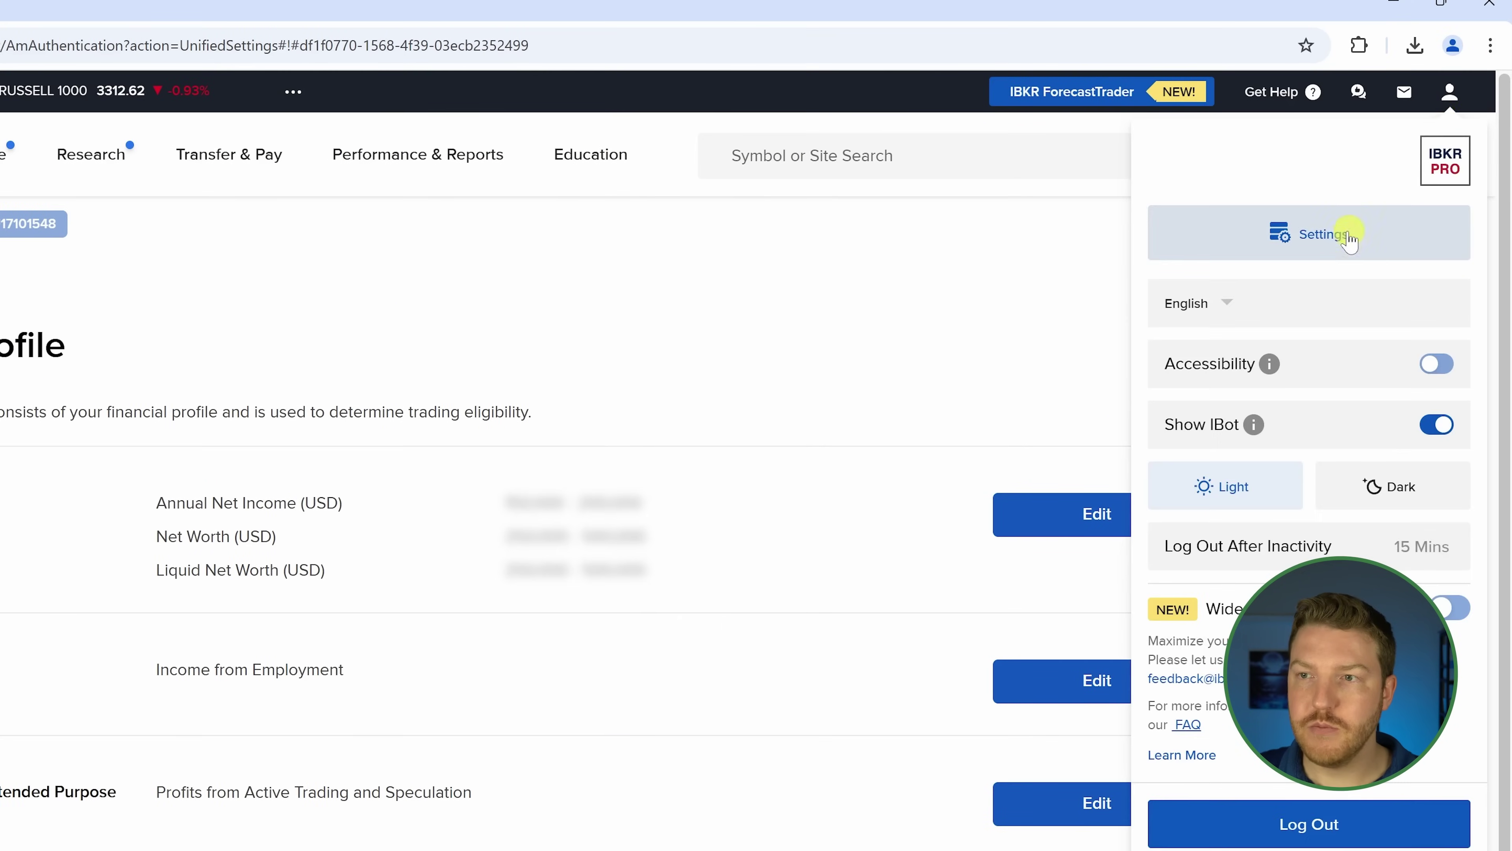
left_click(1295, 230)
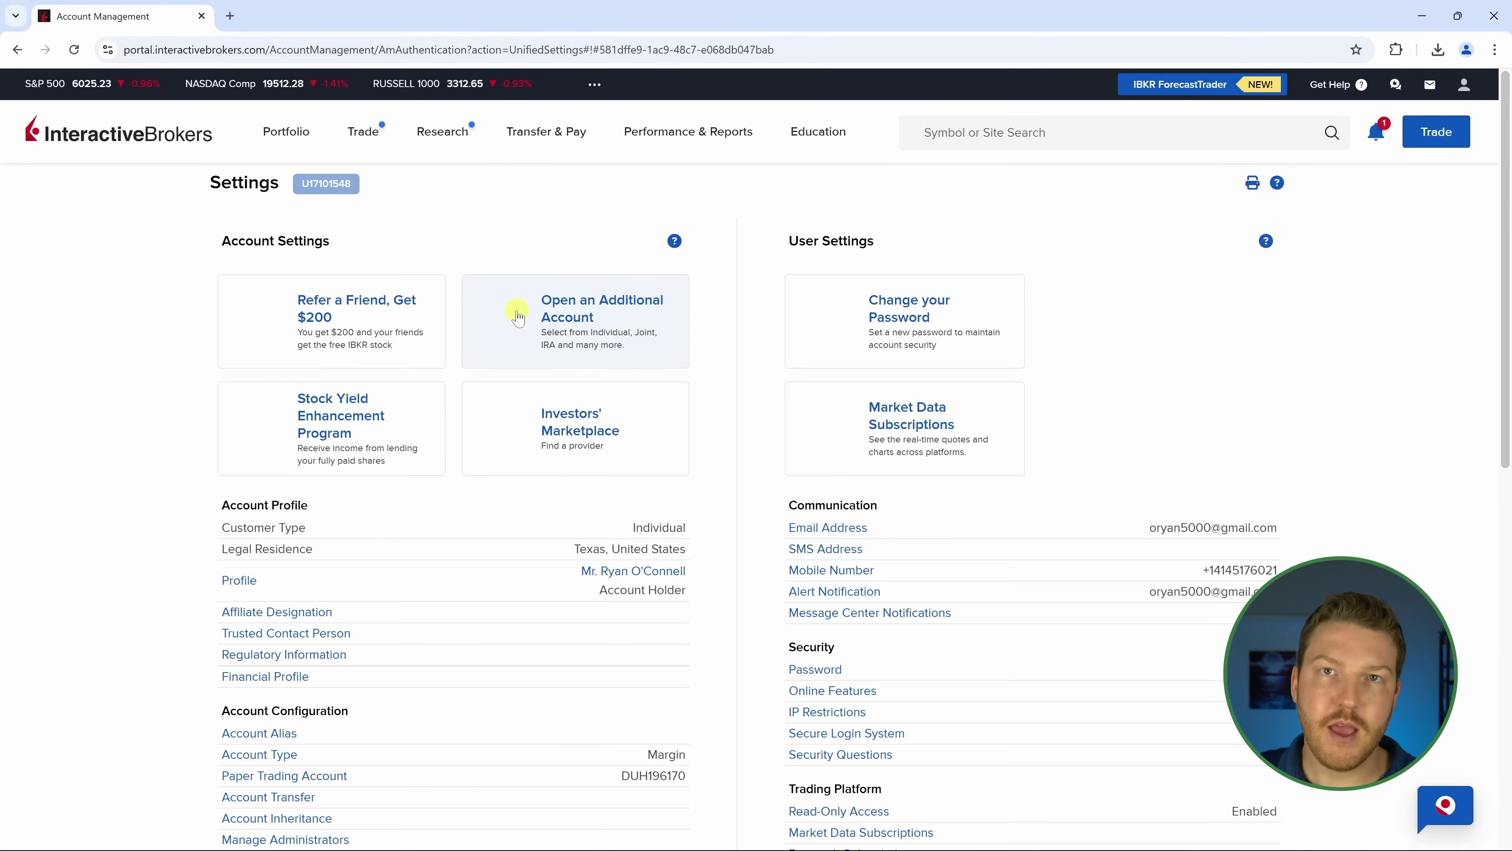
scroll(71, 471, "down", 1)
scroll(71, 470, "down", 7)
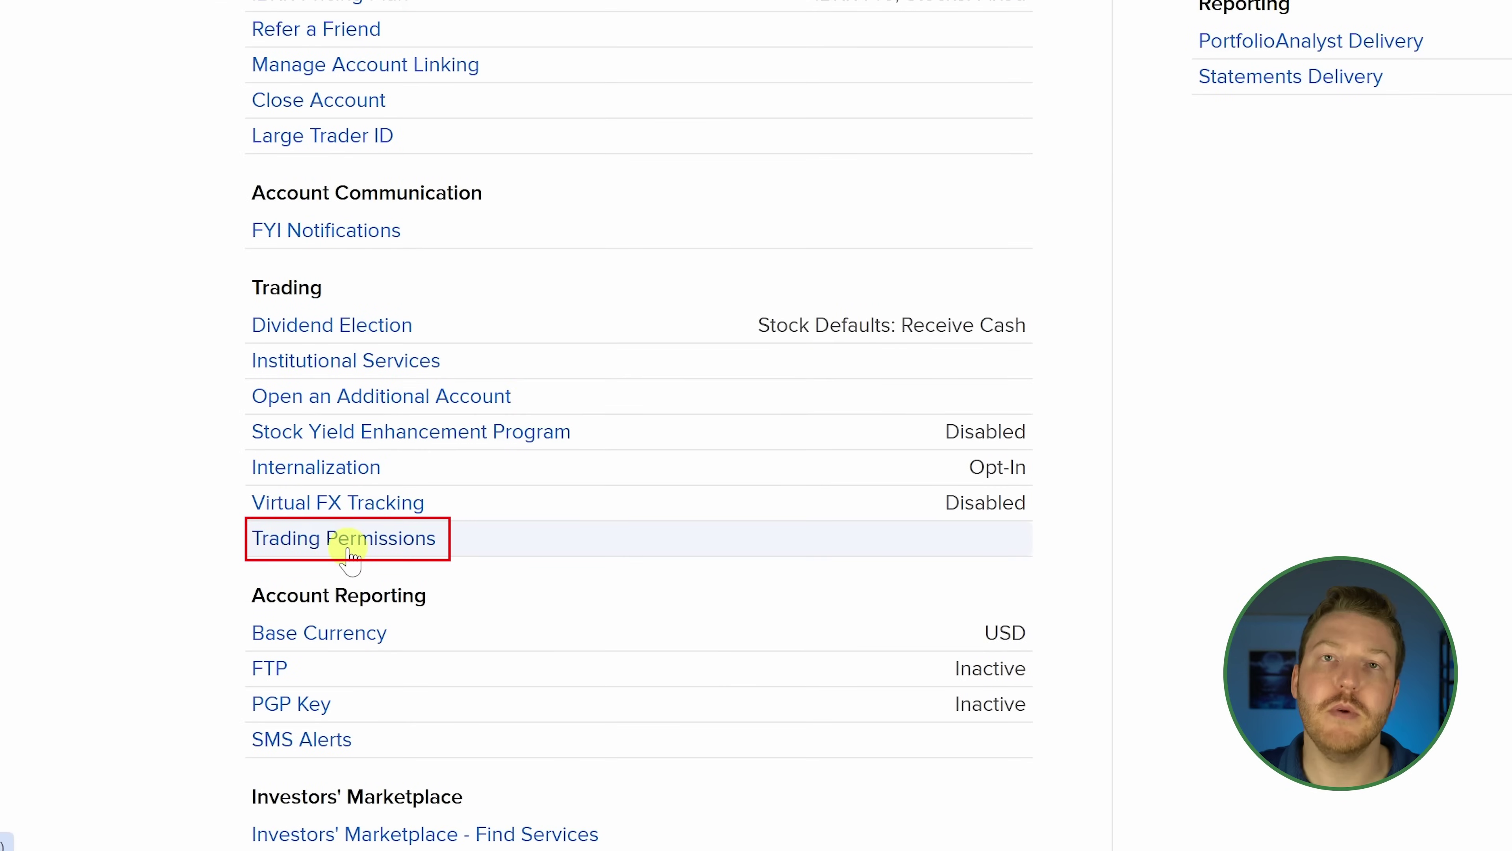
- Open Trading Permissions and request permission on the Options tile
left_click(348, 539)
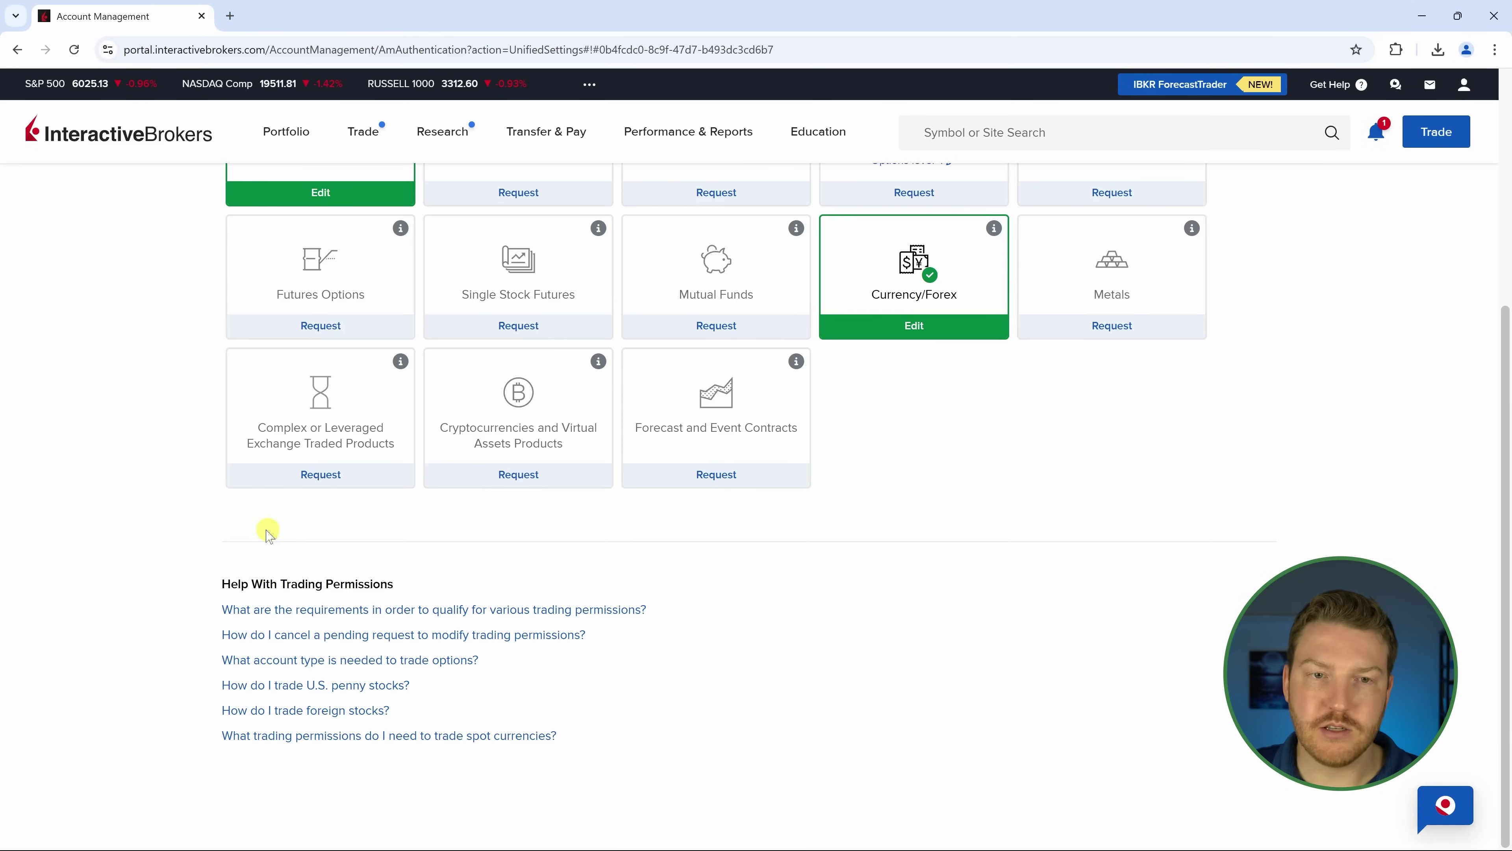
scroll(1046, 446, "up", 5)
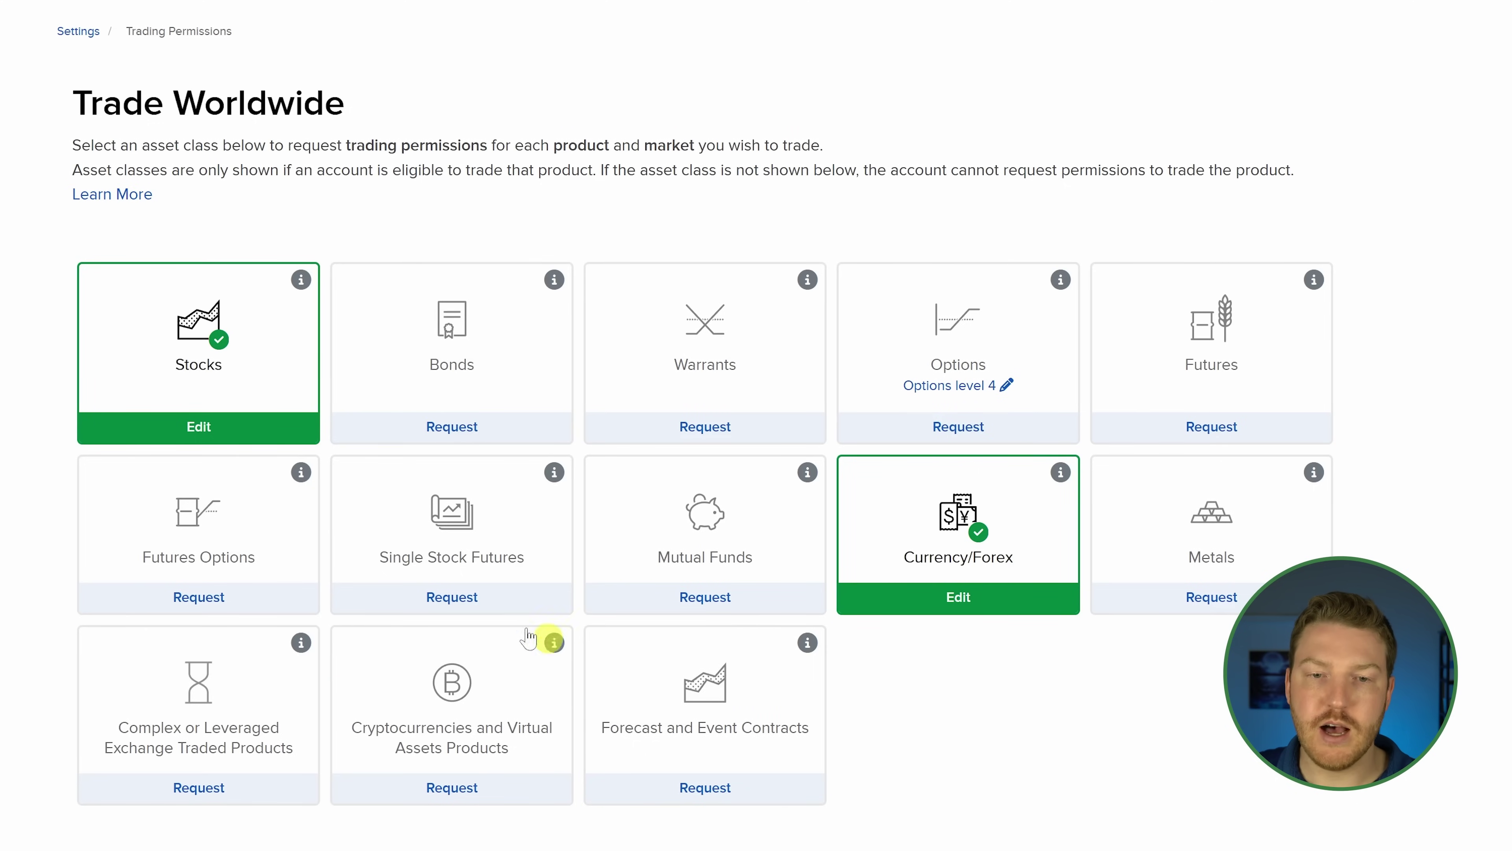
left_click(902, 433)
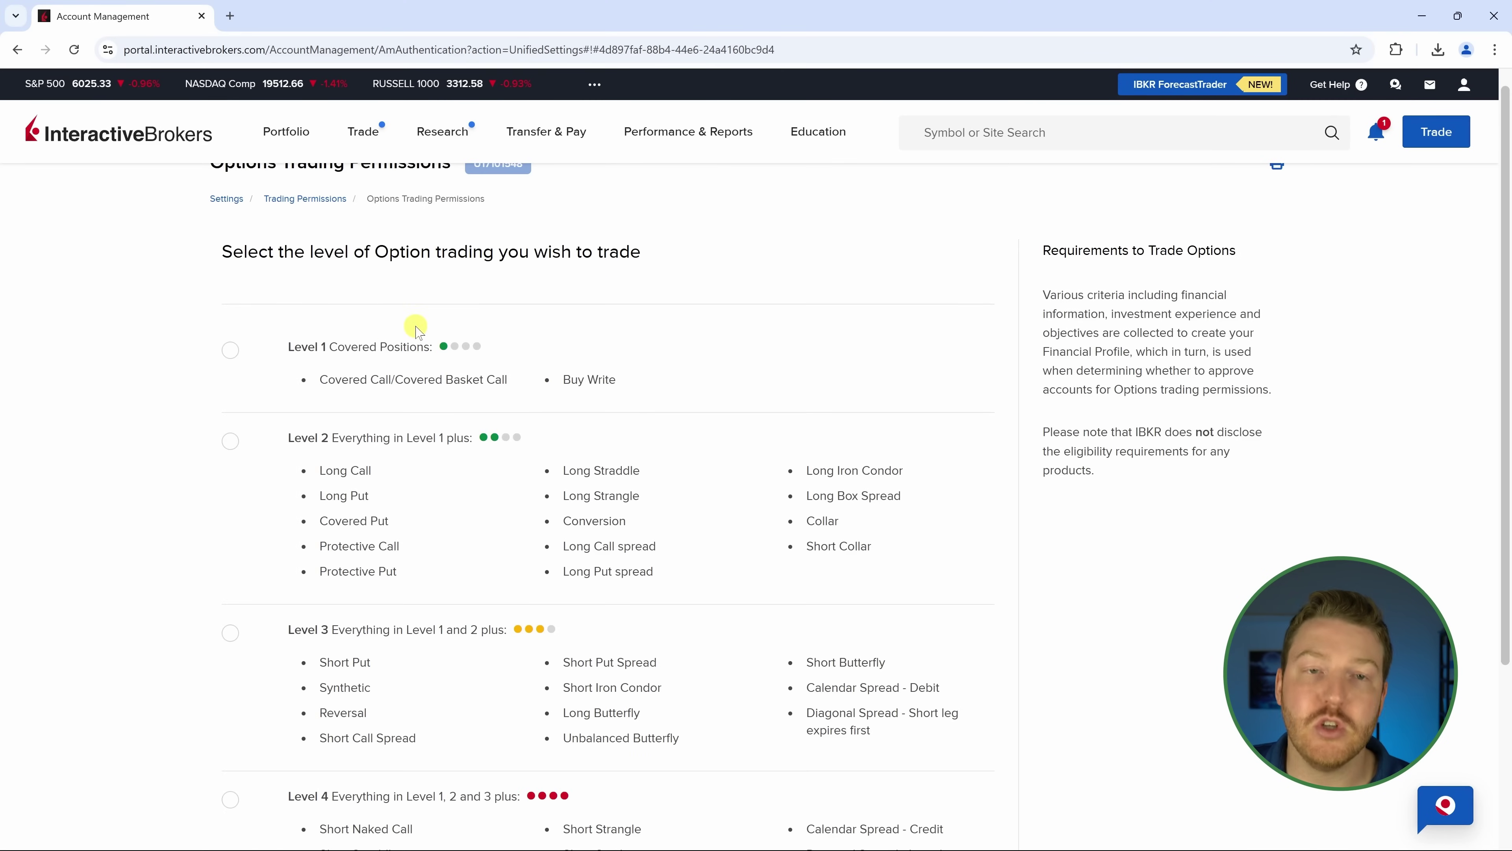
- Highlight the allowed strategies for Levels 1 through 4, including Covered Call and Buy Write
scroll(387, 322, "down", 1)
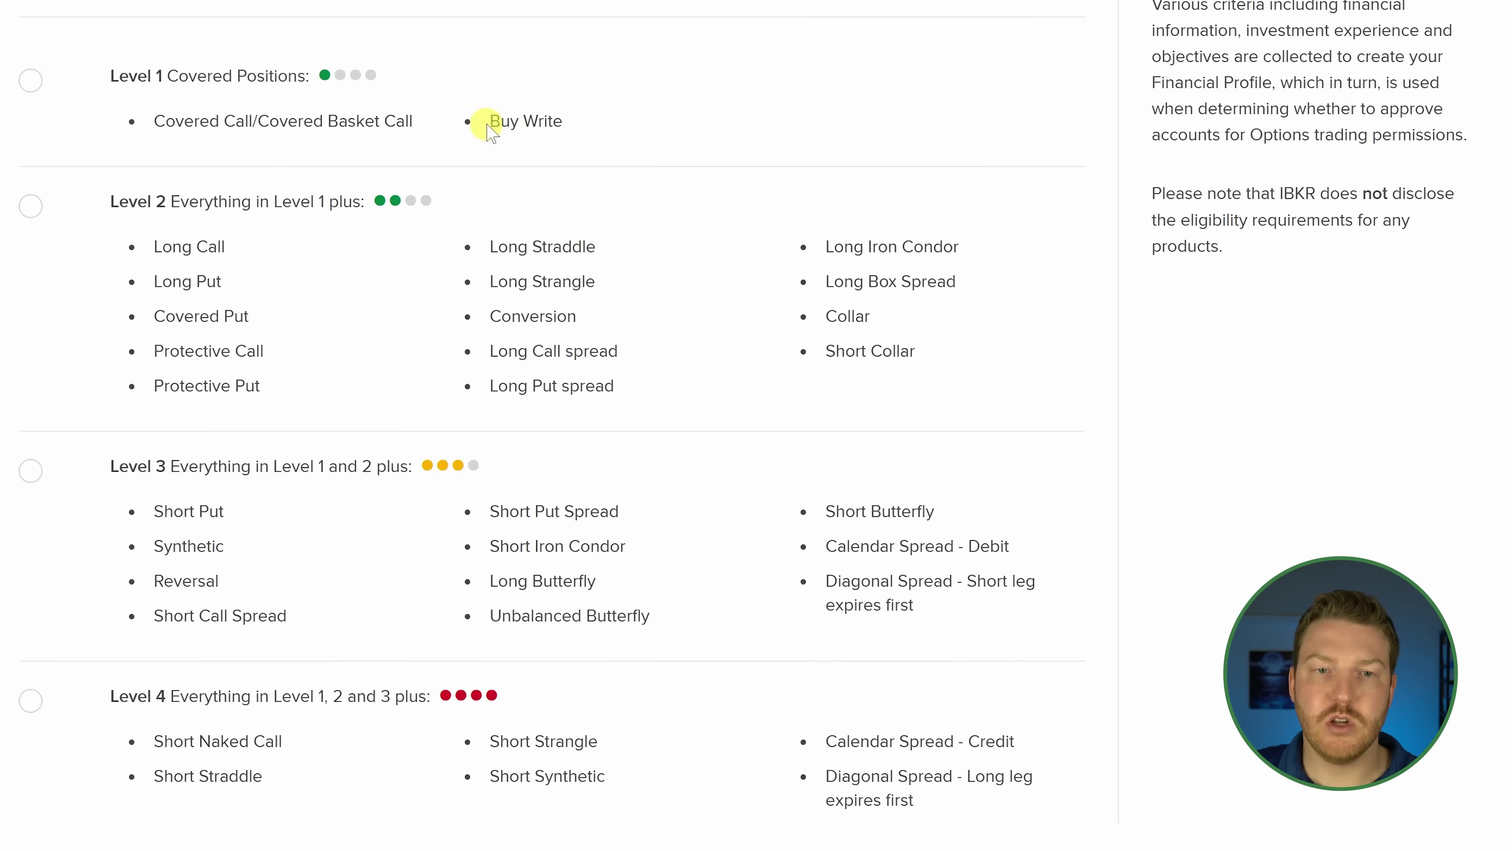
left_click_drag(565, 301, 617, 303)
left_click(348, 119)
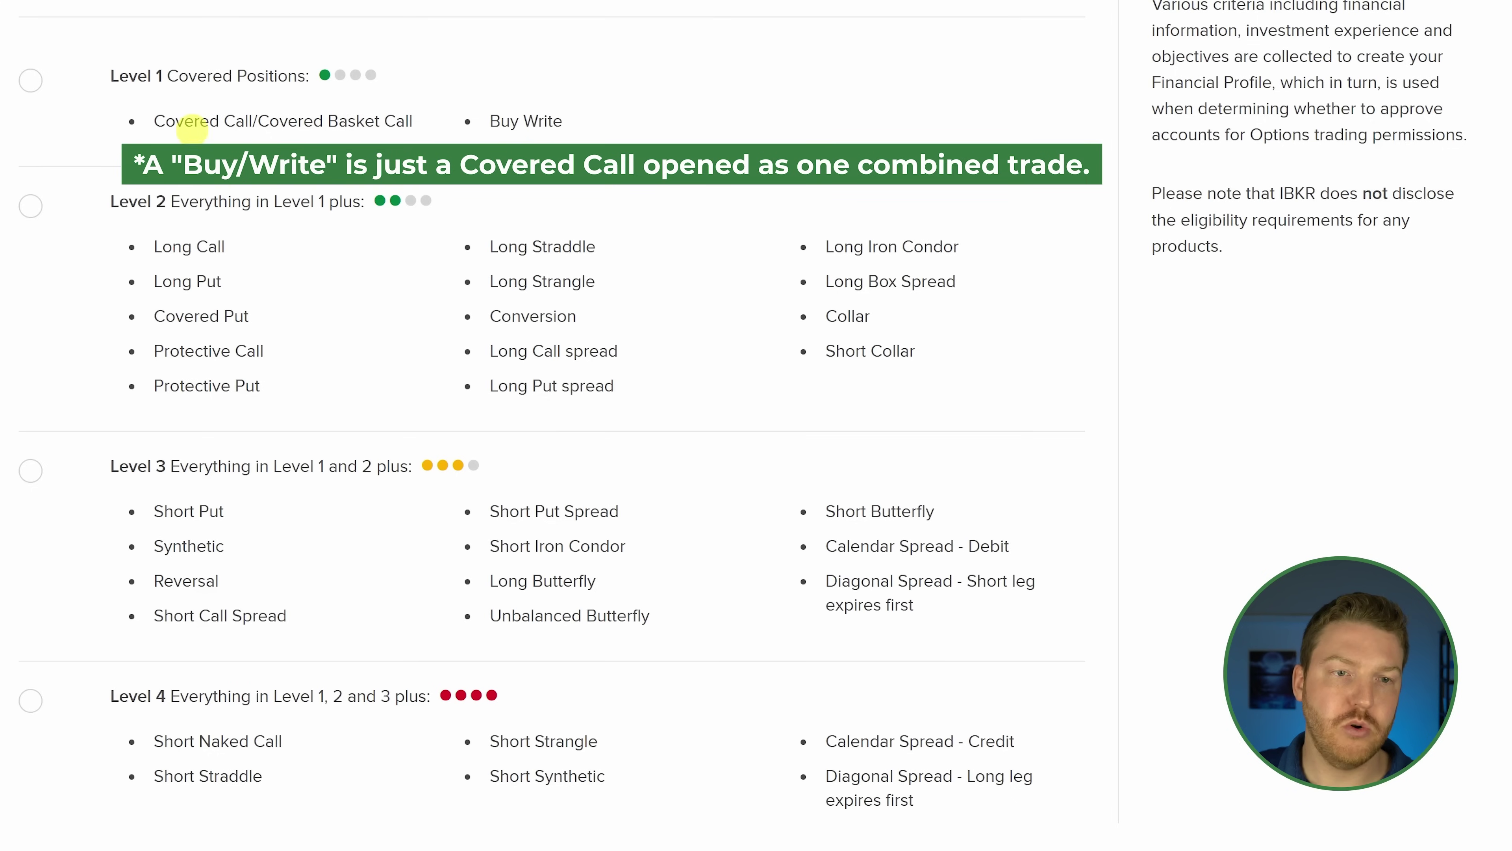
left_click_drag(156, 119, 372, 121)
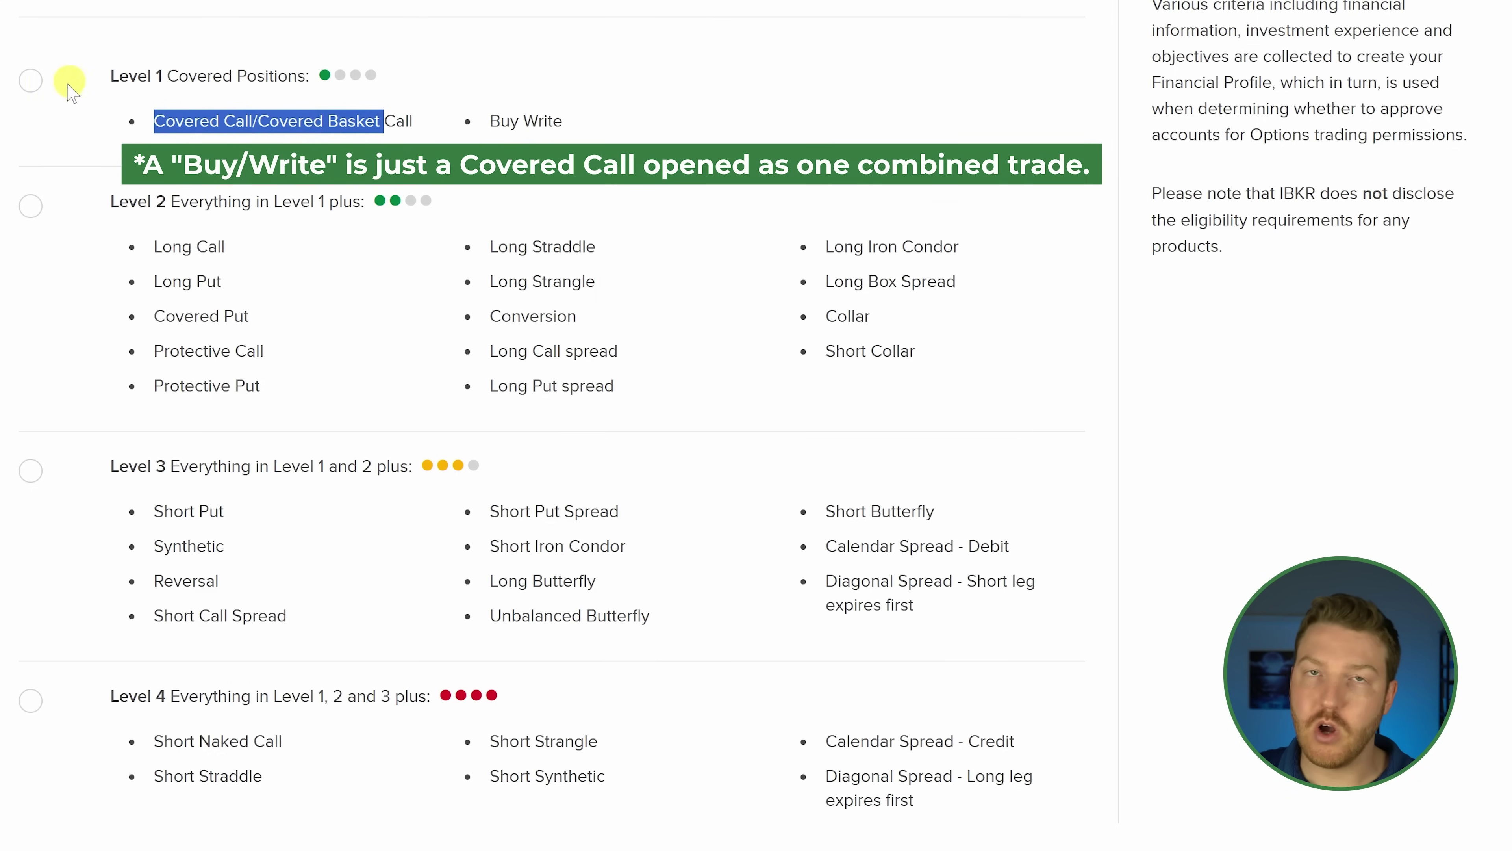
left_click_drag(364, 202, 233, 202)
left_click_drag(153, 120, 619, 125)
mouse_move(37, 259)
left_mouse_down()
mouse_move(337, 264)
mouse_move(989, 390)
left_mouse_up()
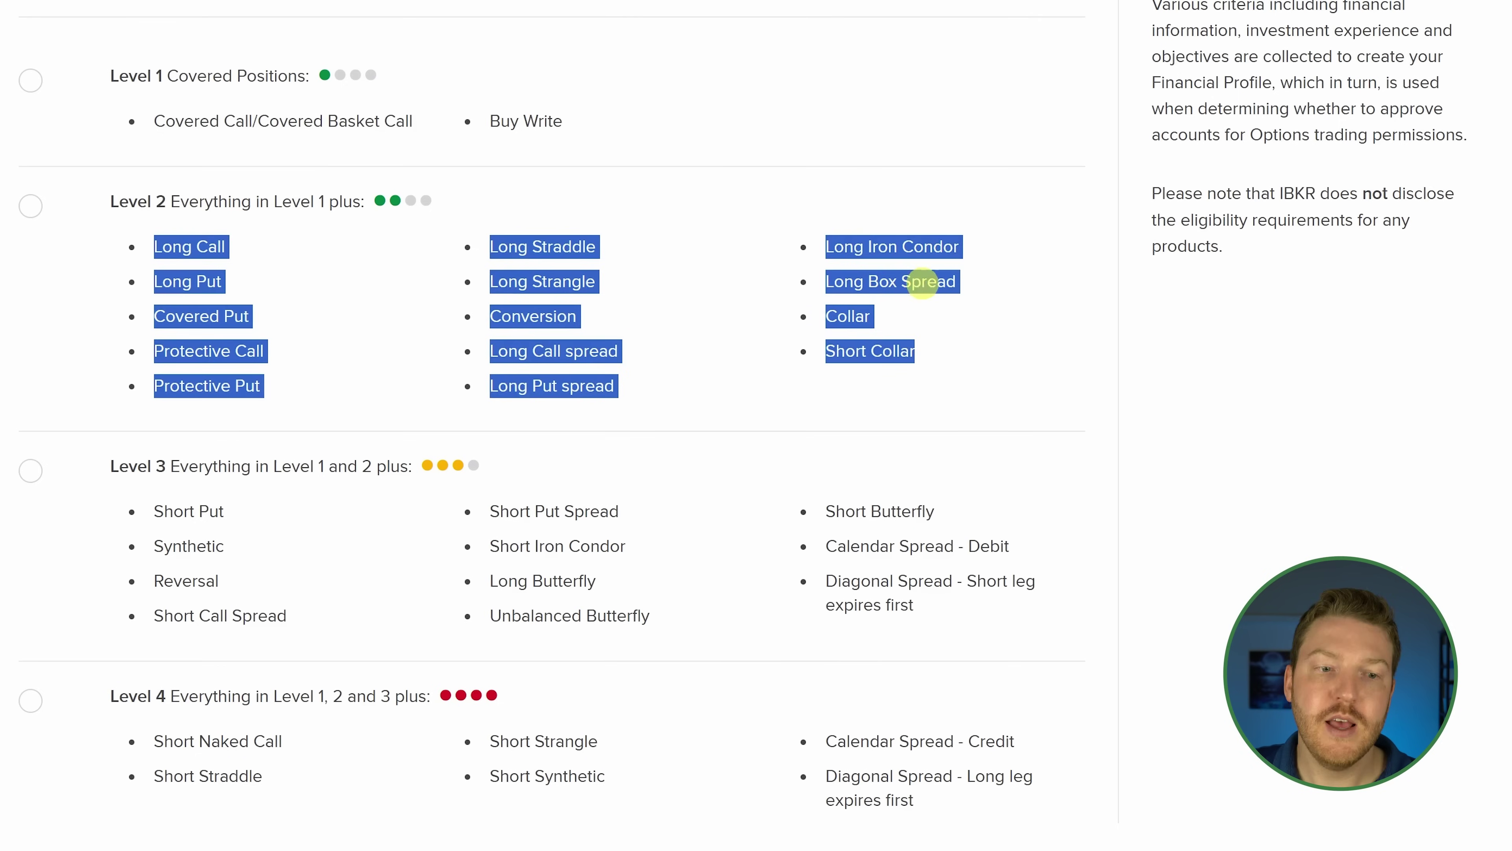
scroll(347, 310, "down", 2)
left_click_drag(117, 426, 935, 491)
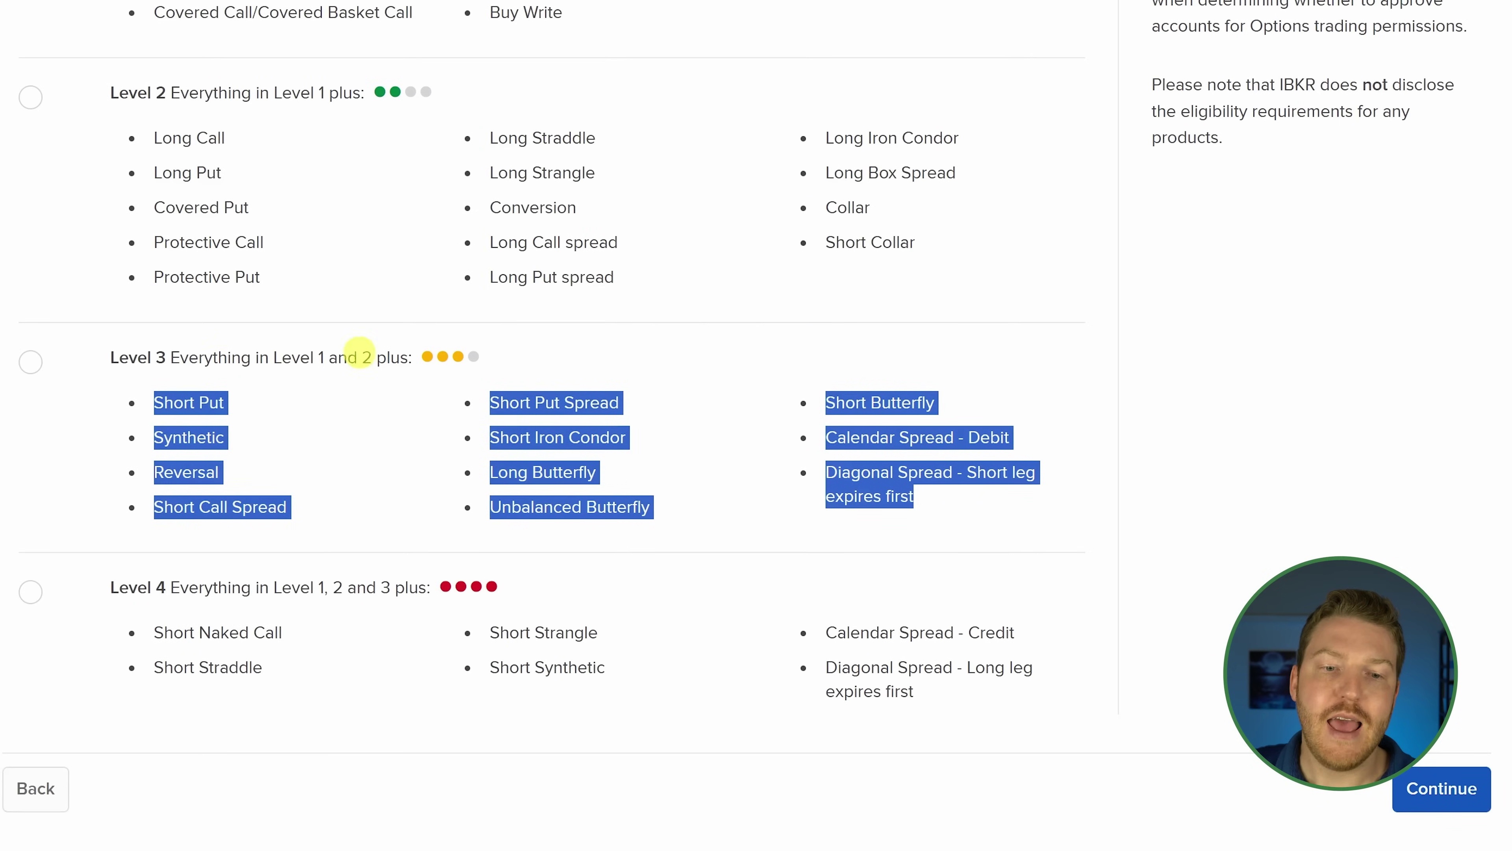
left_click(435, 608)
scroll(429, 554, "down", 2)
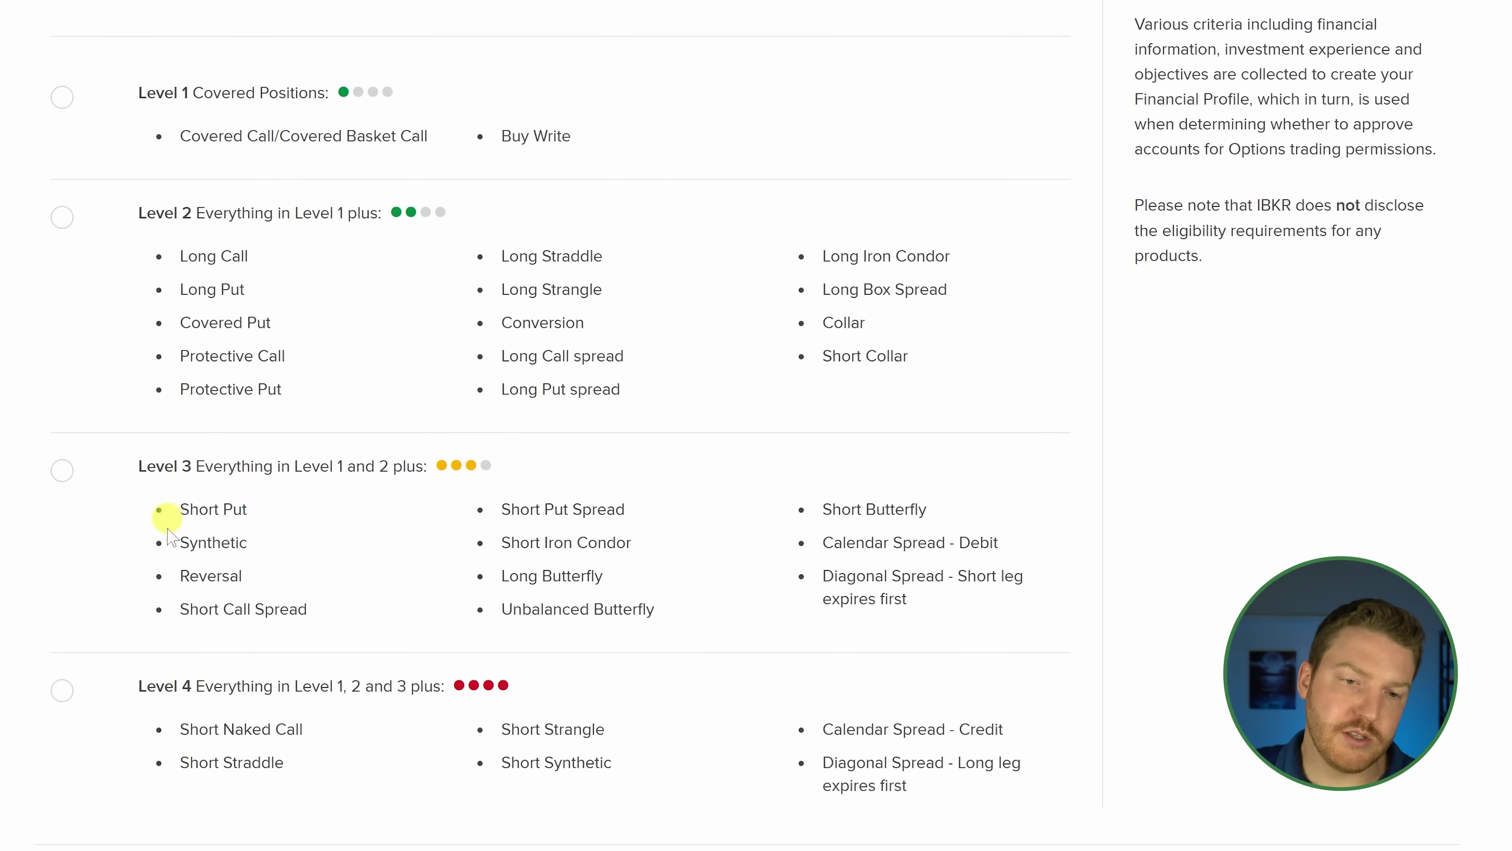
left_click_drag(198, 737, 1054, 806)
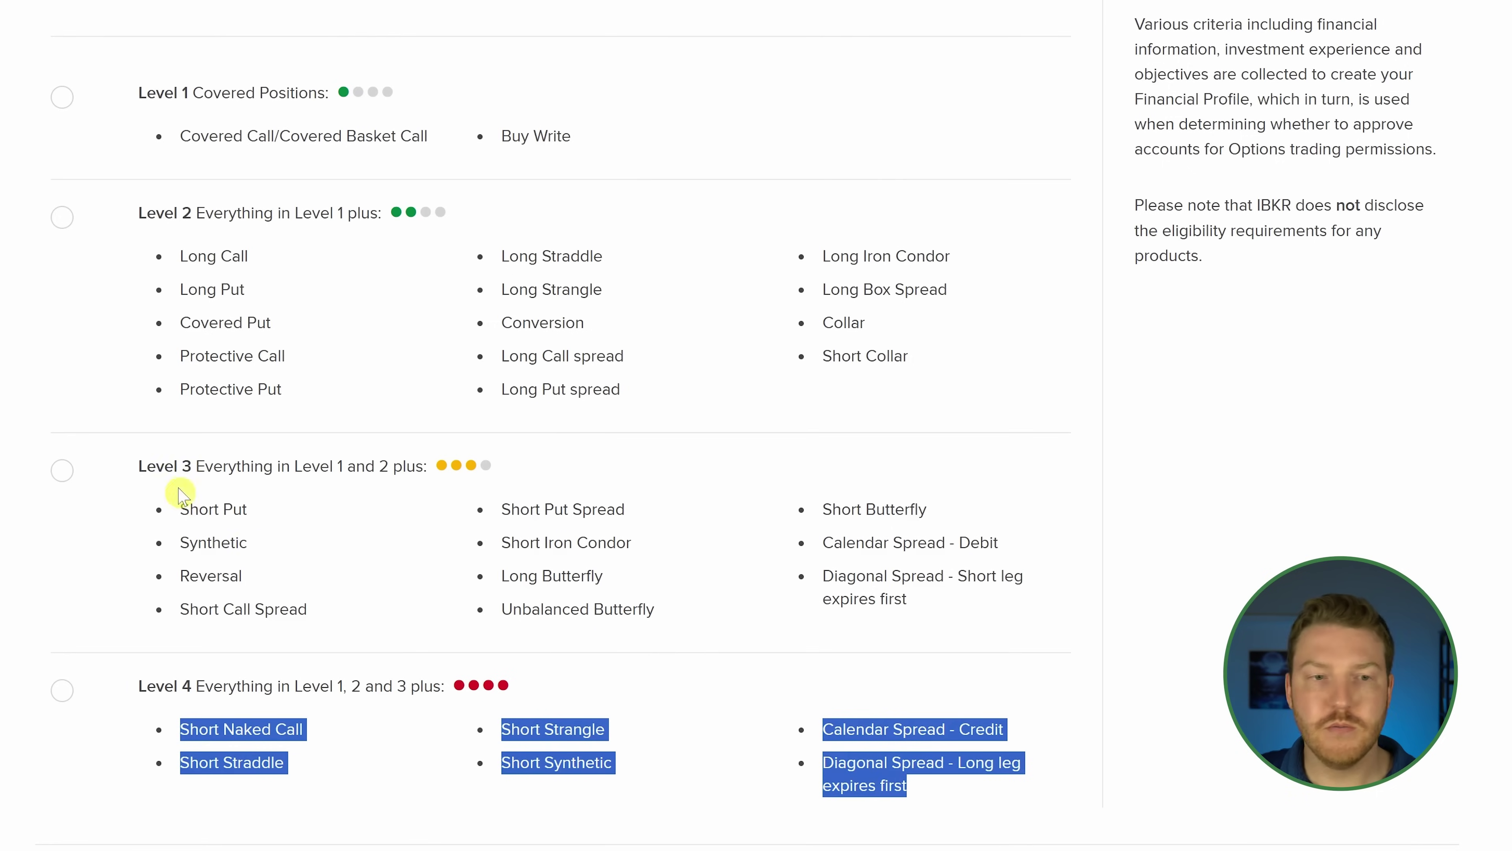
- Select options trading Level 3 and continue to the Investment Experience page
left_click(0, 401)
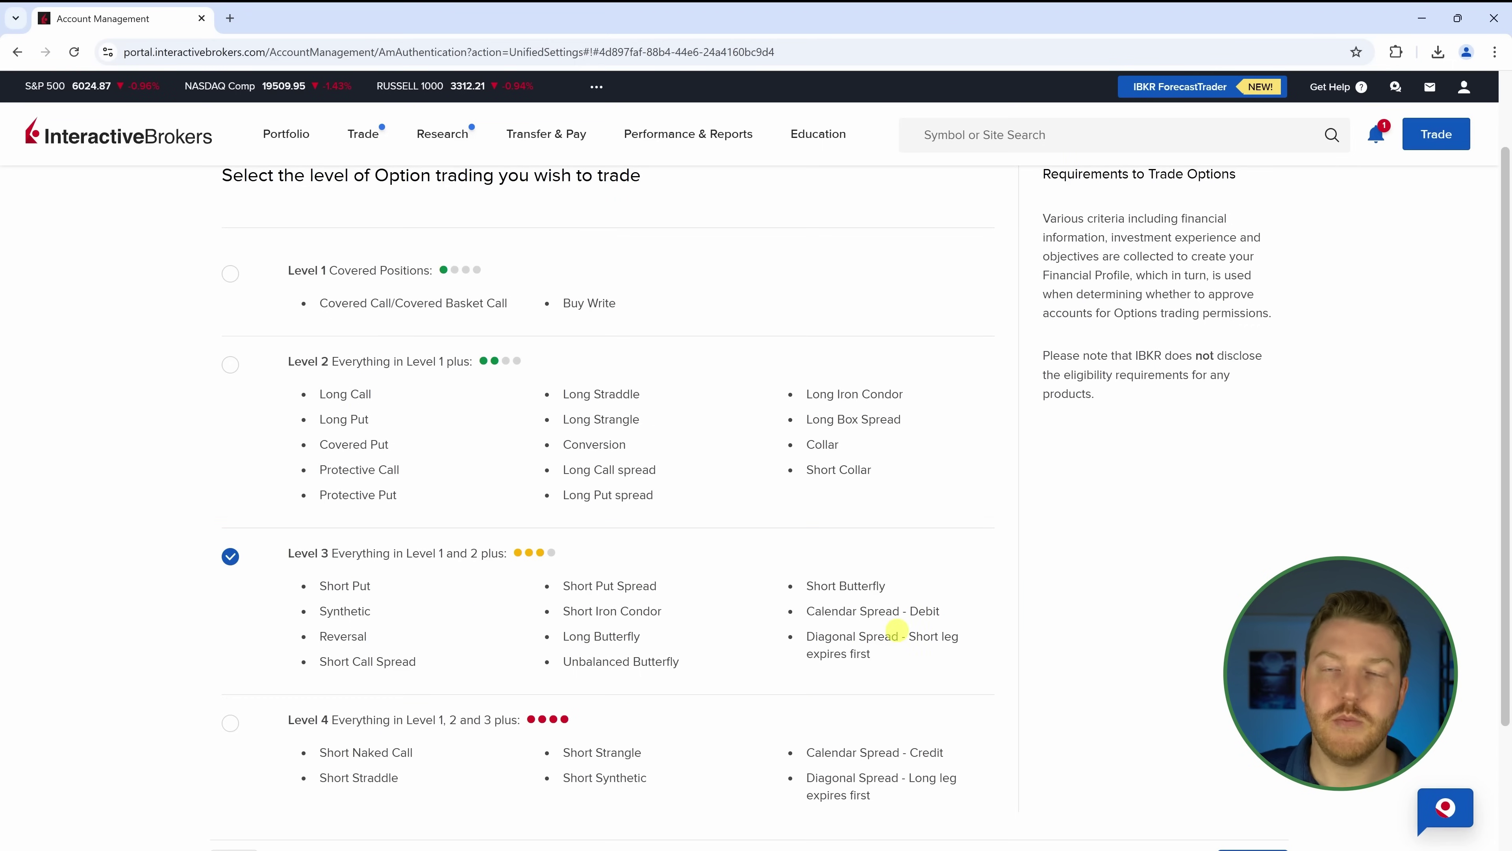
scroll(1071, 625, "down", 3)
scroll(1161, 655, "up", 1)
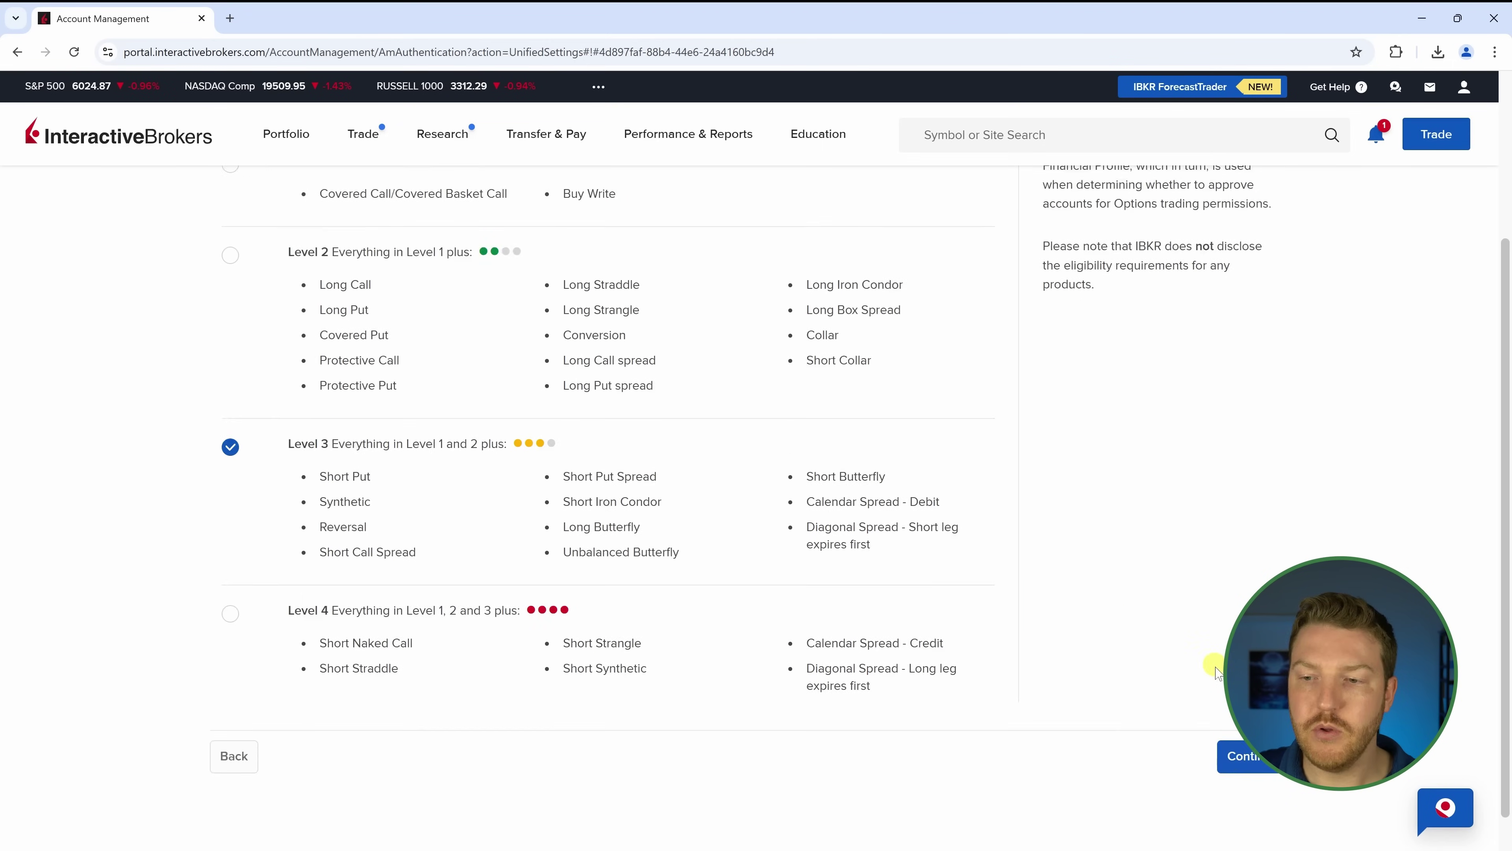
left_click(1253, 786)
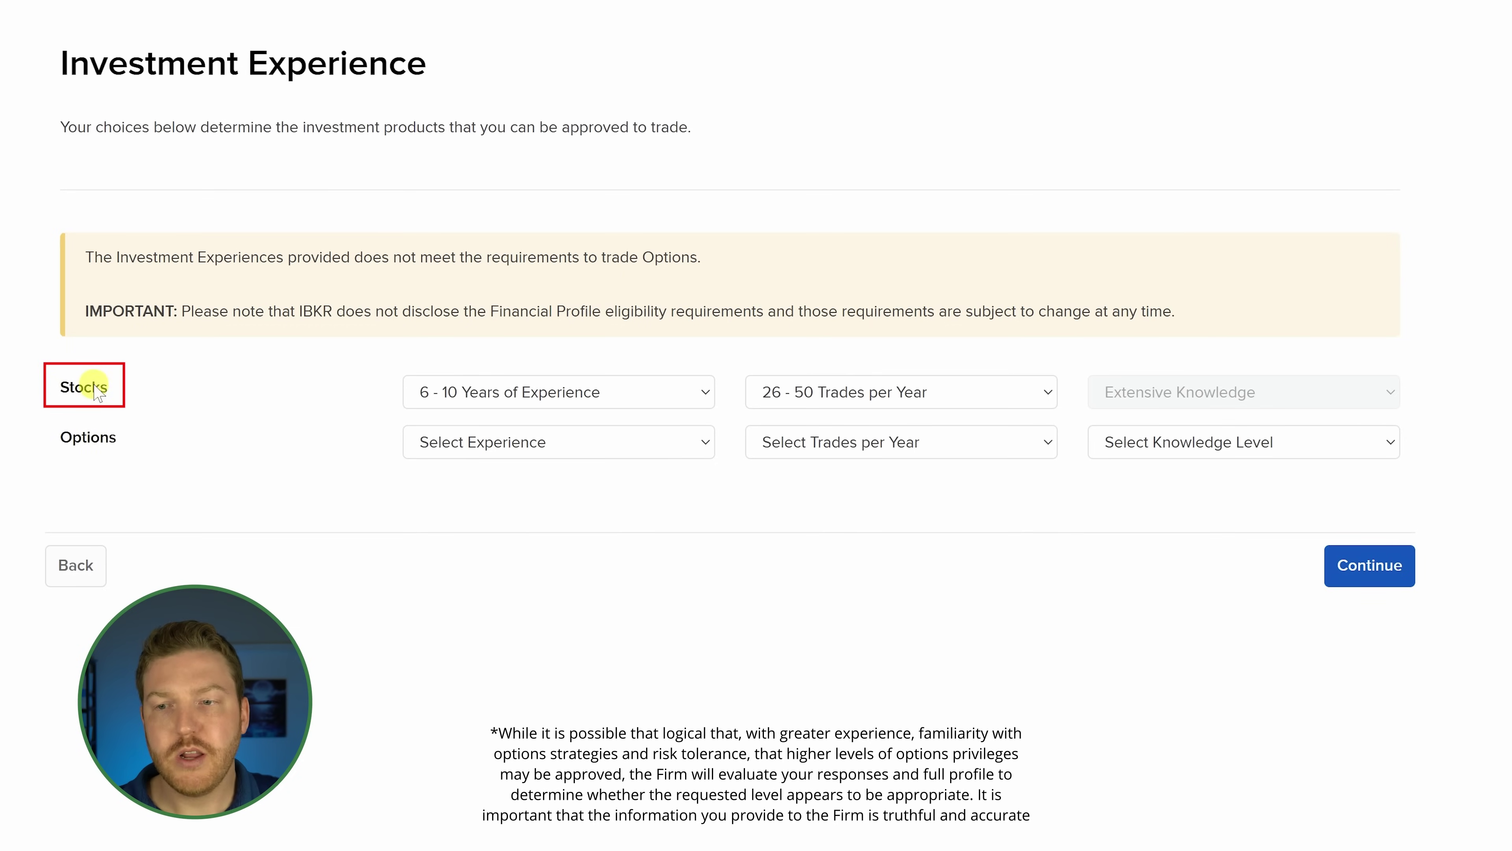
- Set Options experience to 5 Years of Experience and 11 - 25 Trades per Year
left_click(517, 447)
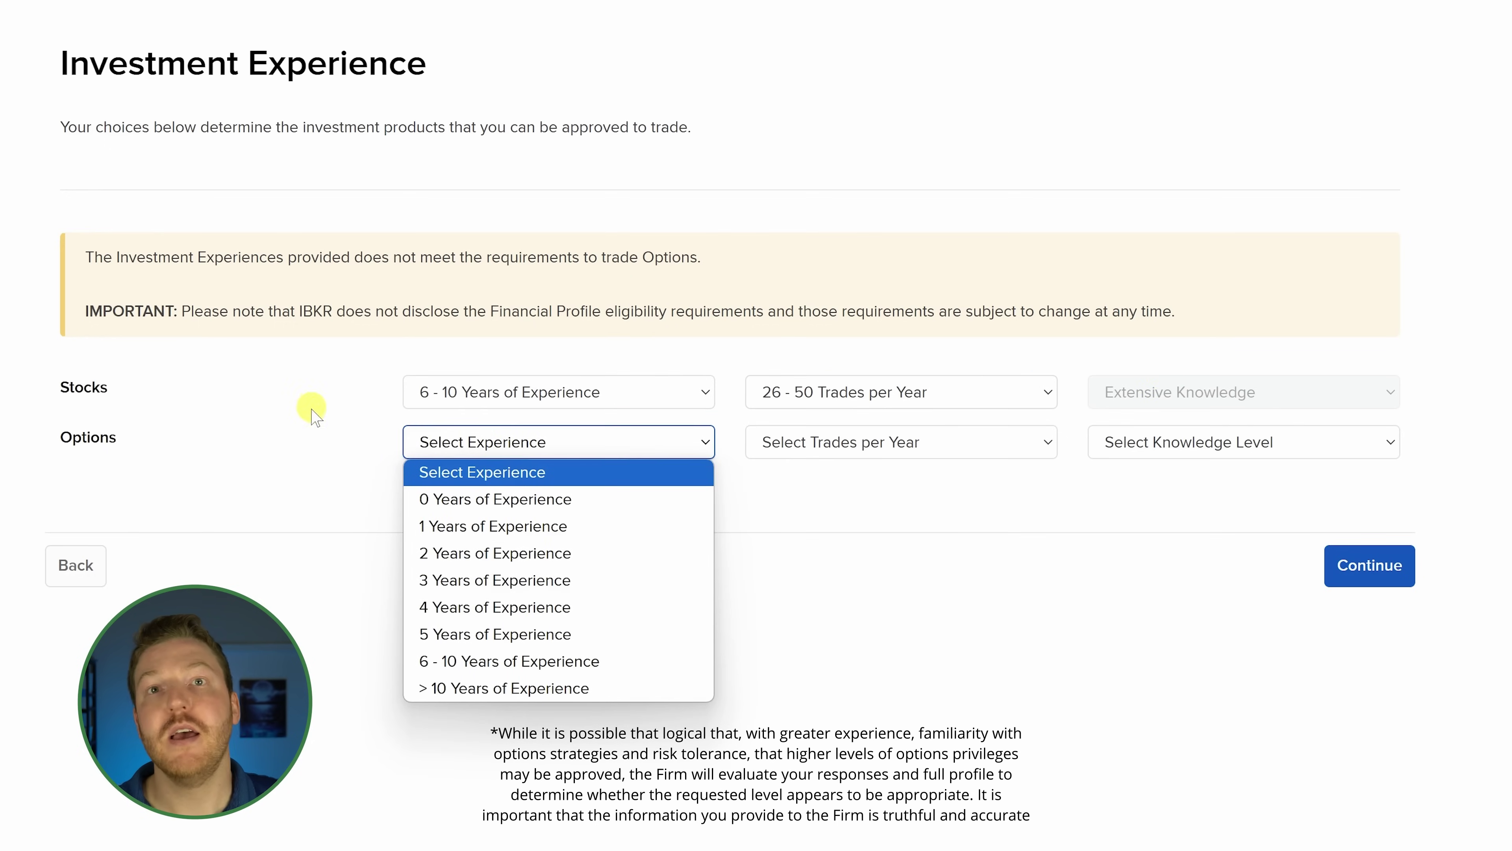
left_click(524, 632)
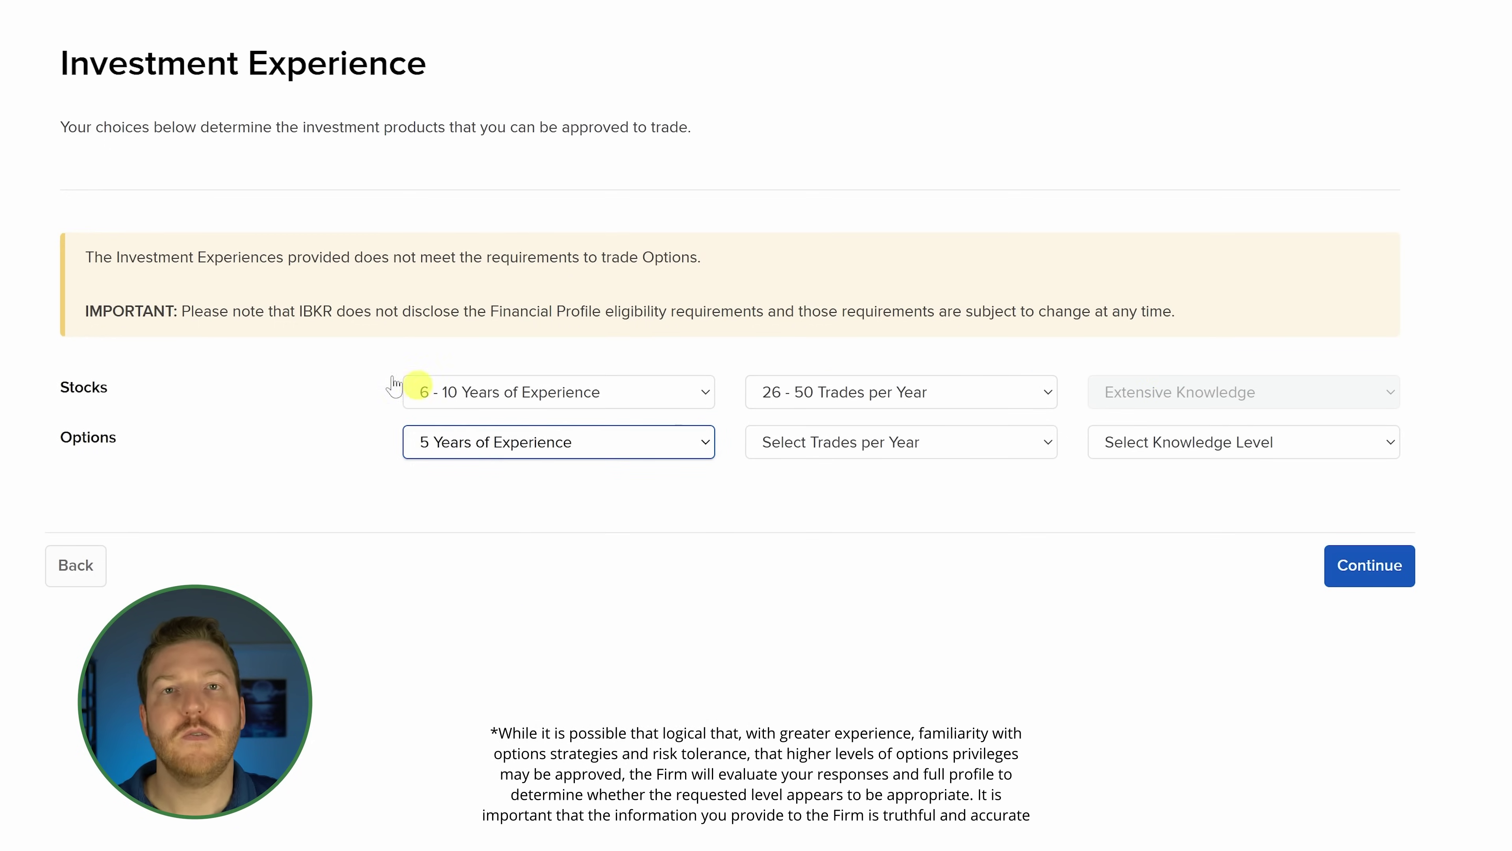
left_click(946, 445)
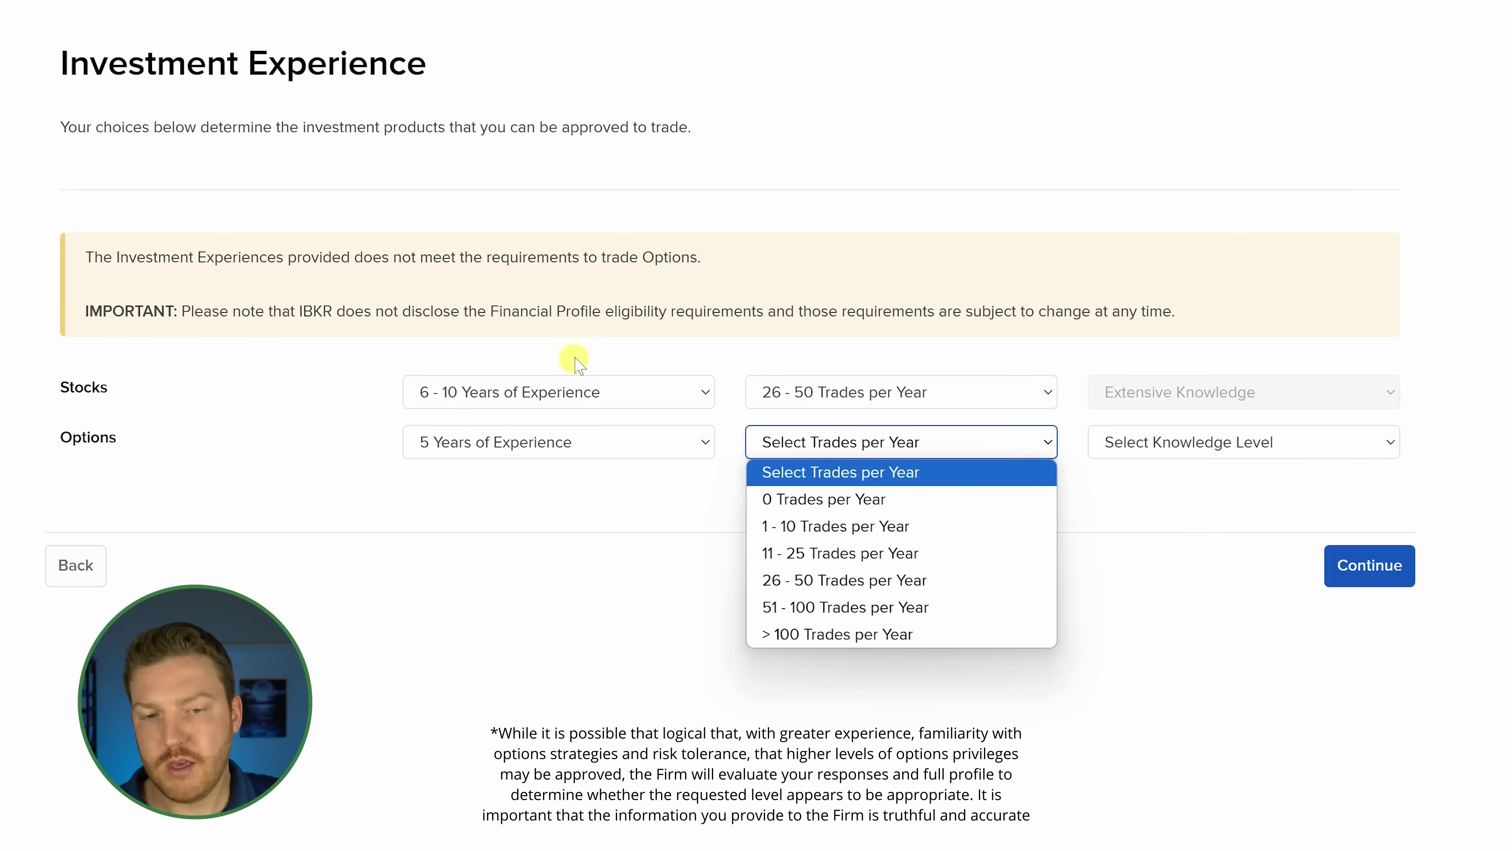
left_click(839, 552)
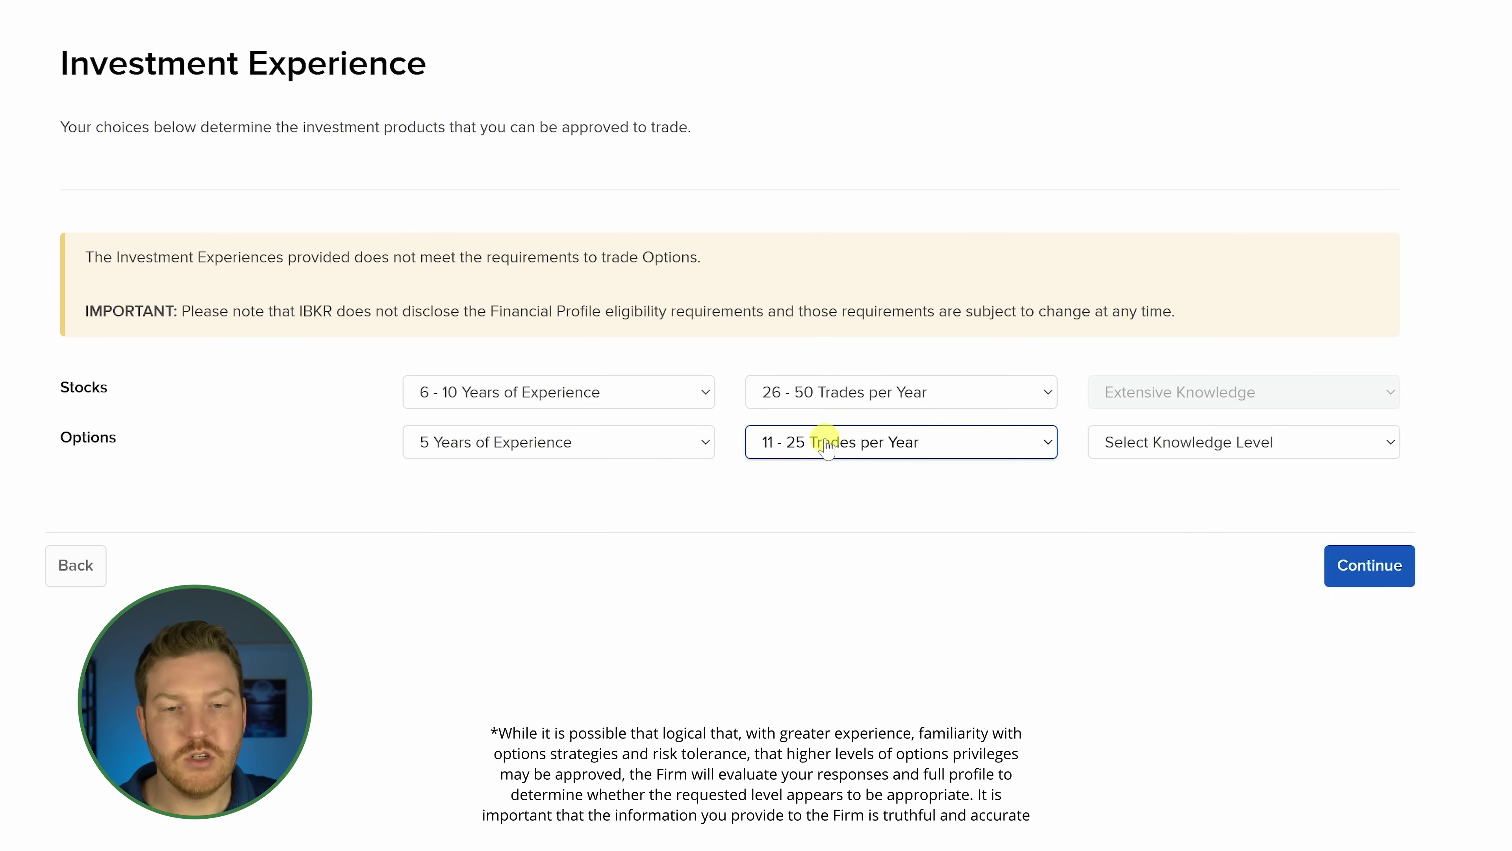
left_click(588, 458)
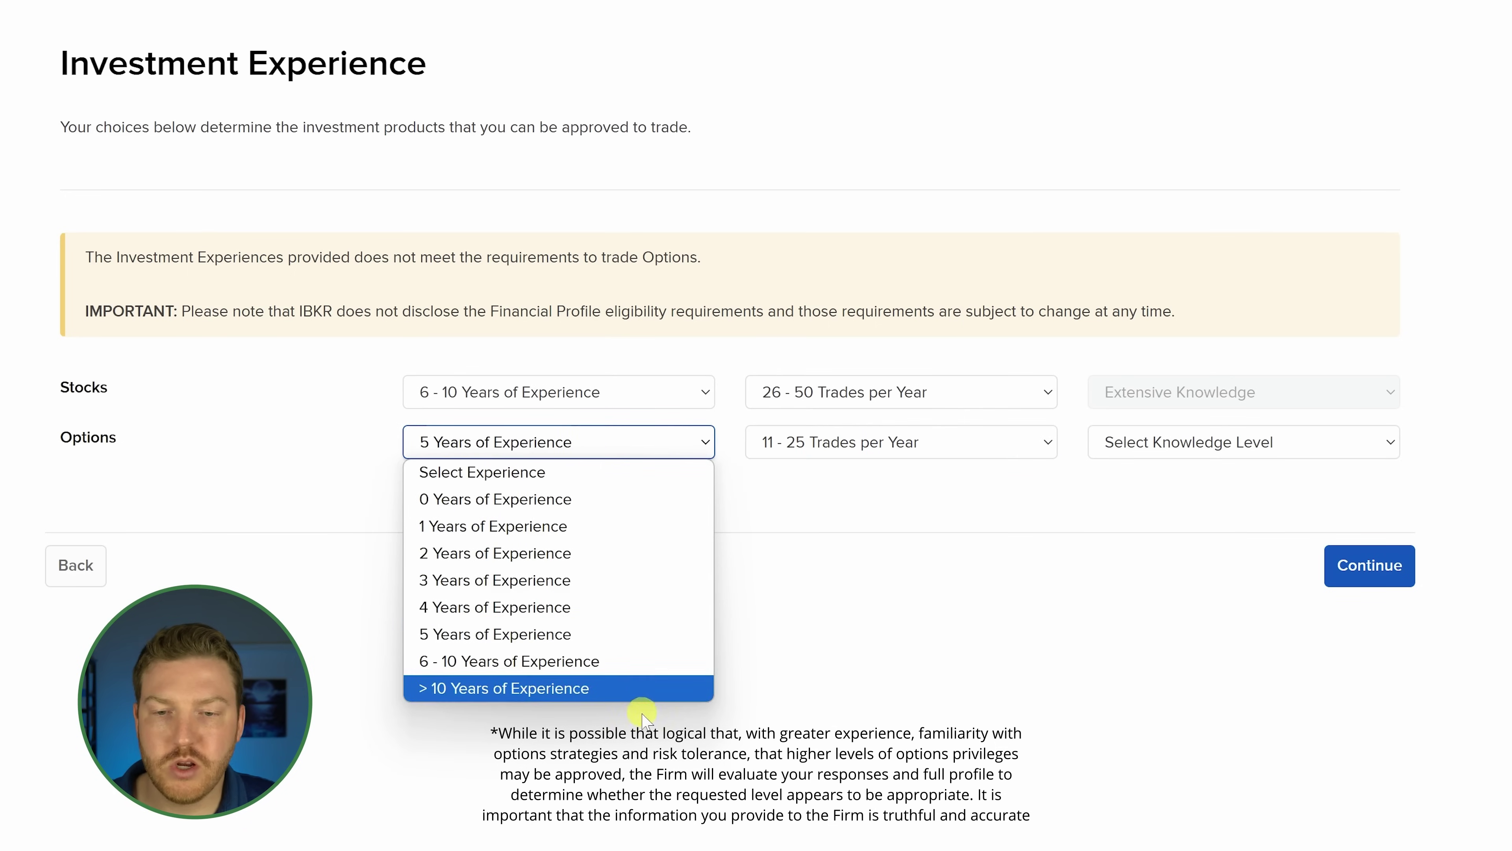
left_click(613, 632)
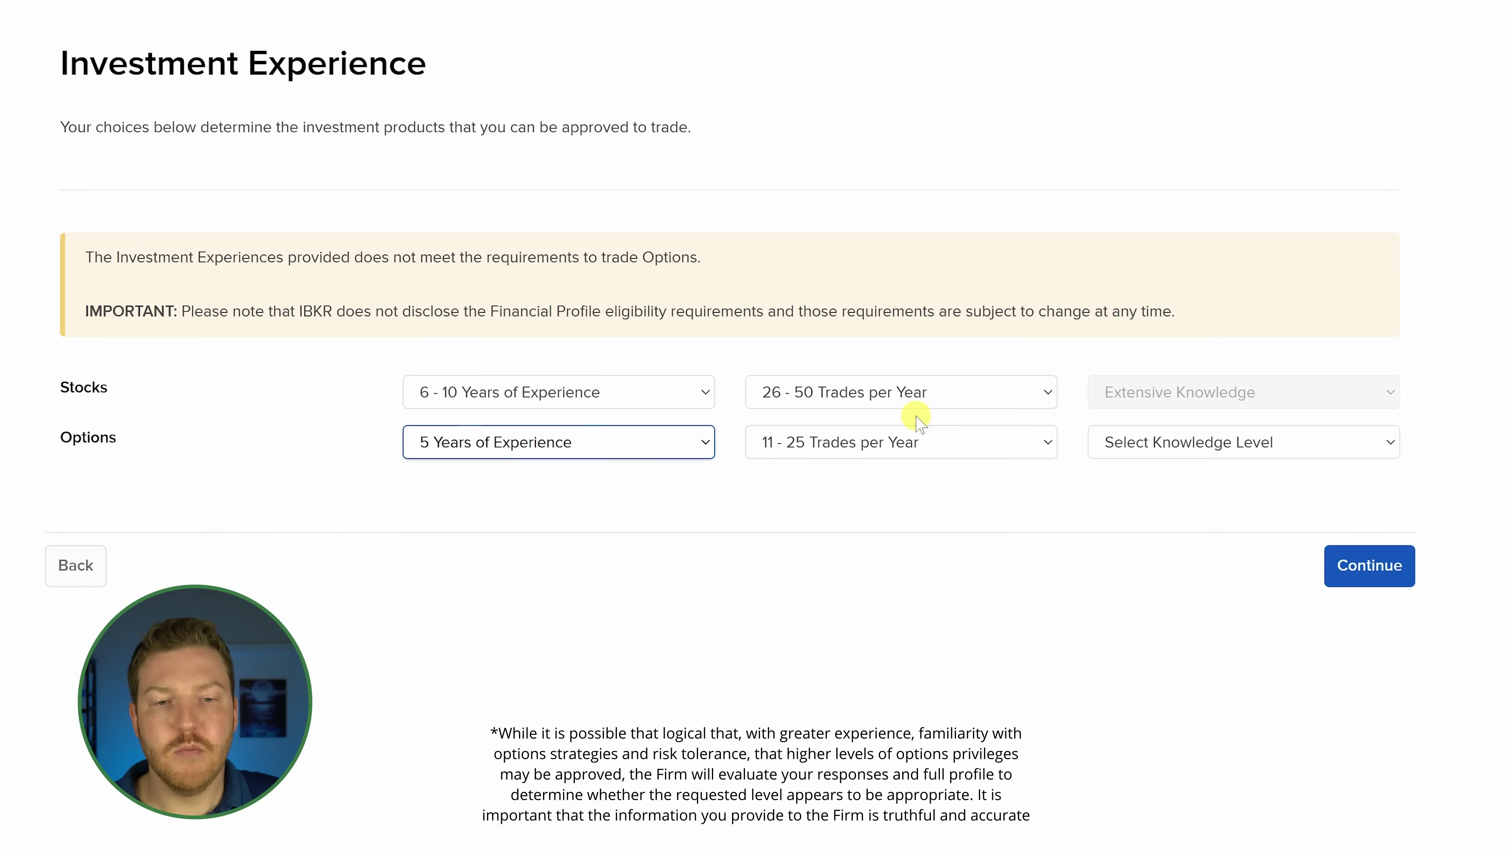
left_click(911, 439)
left_click(853, 551)
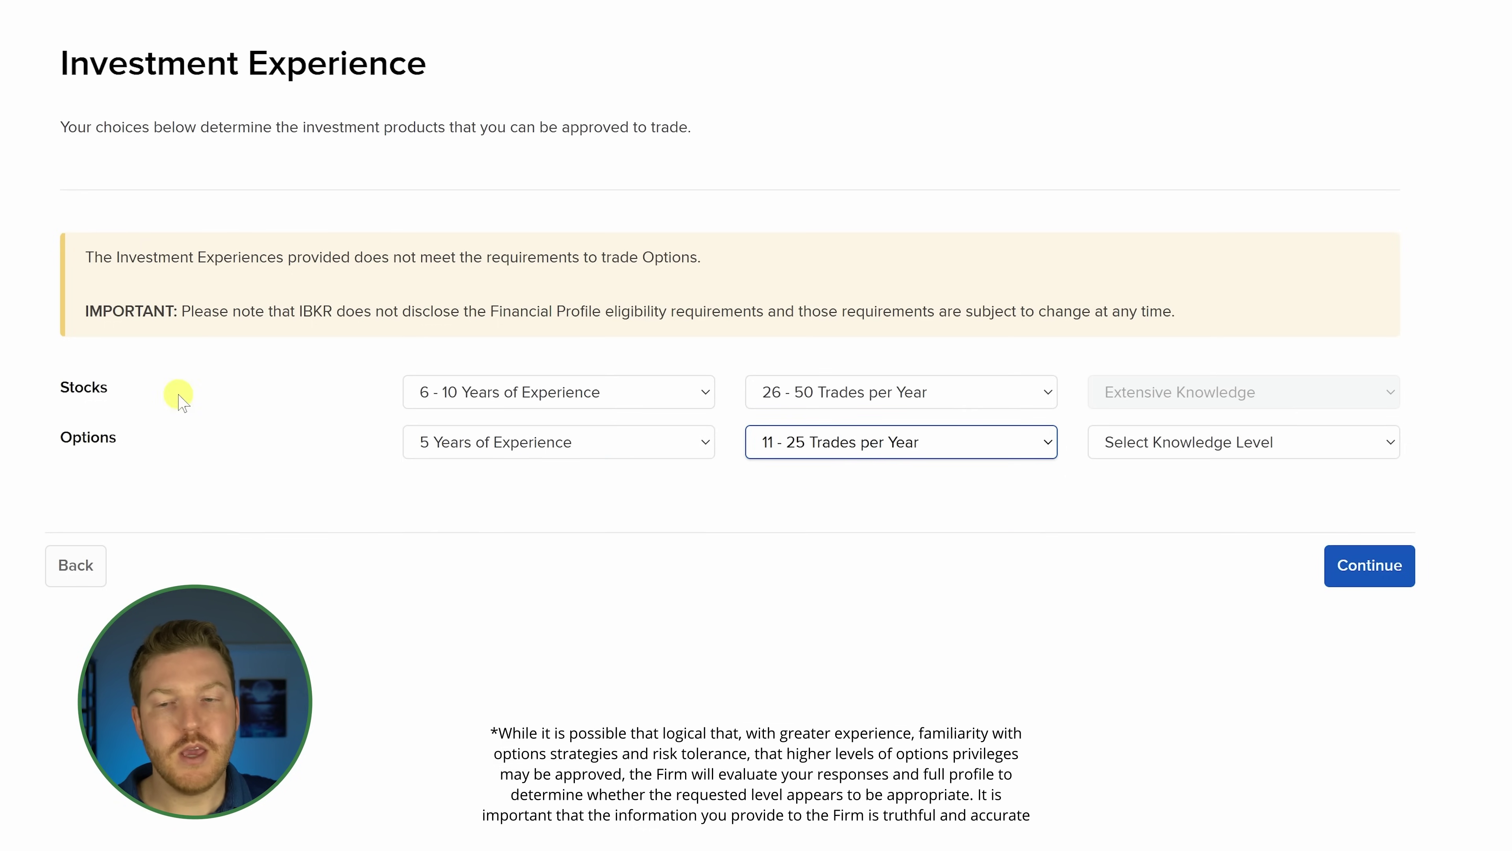
- Set Options knowledge to Extensive Knowledge and continue to the confirmation page
scroll(1078, 471, "up", 1)
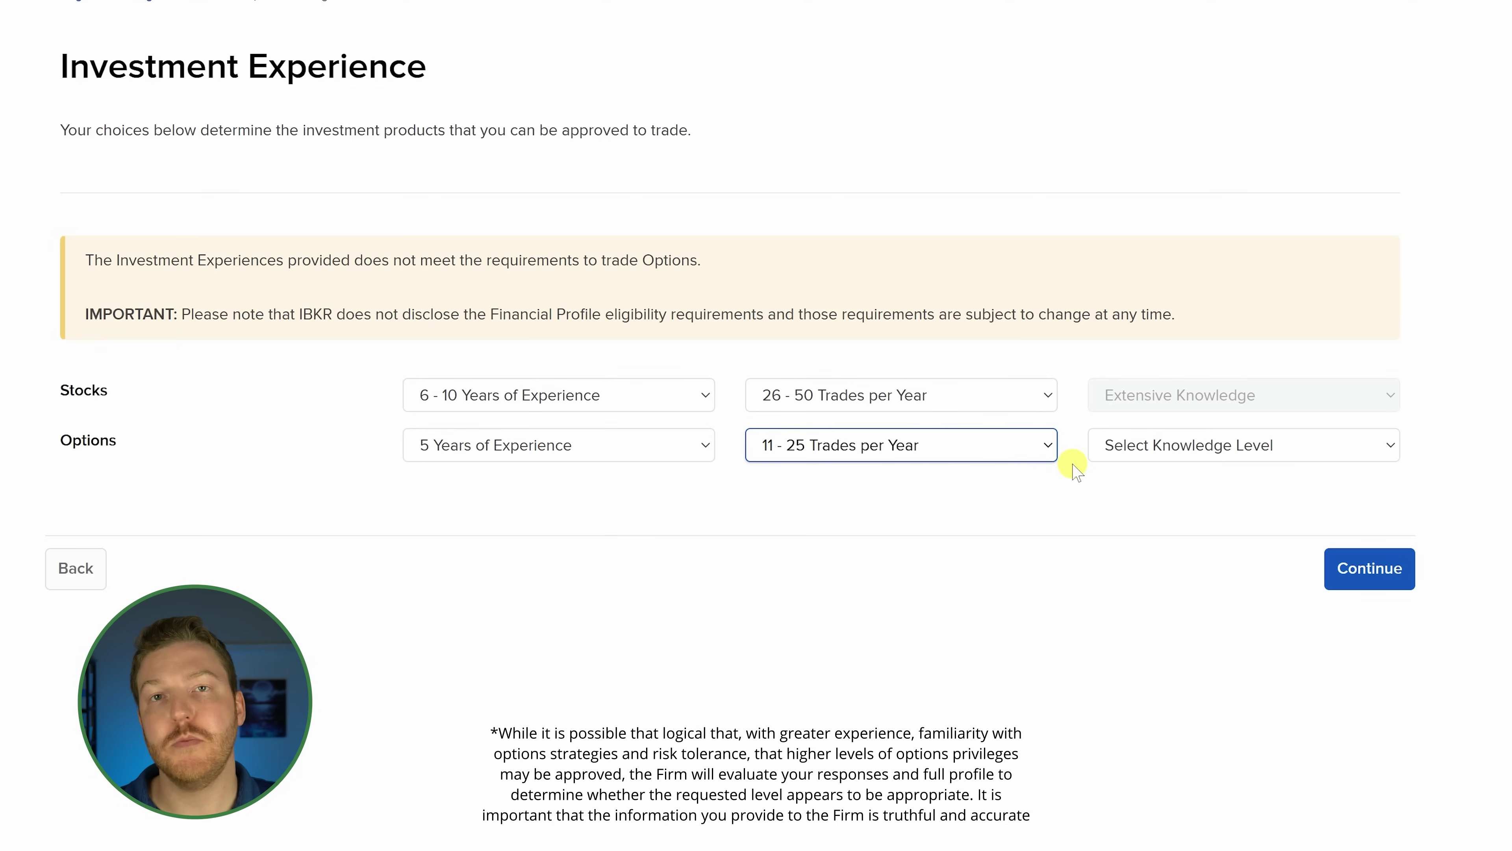
left_click(1152, 448)
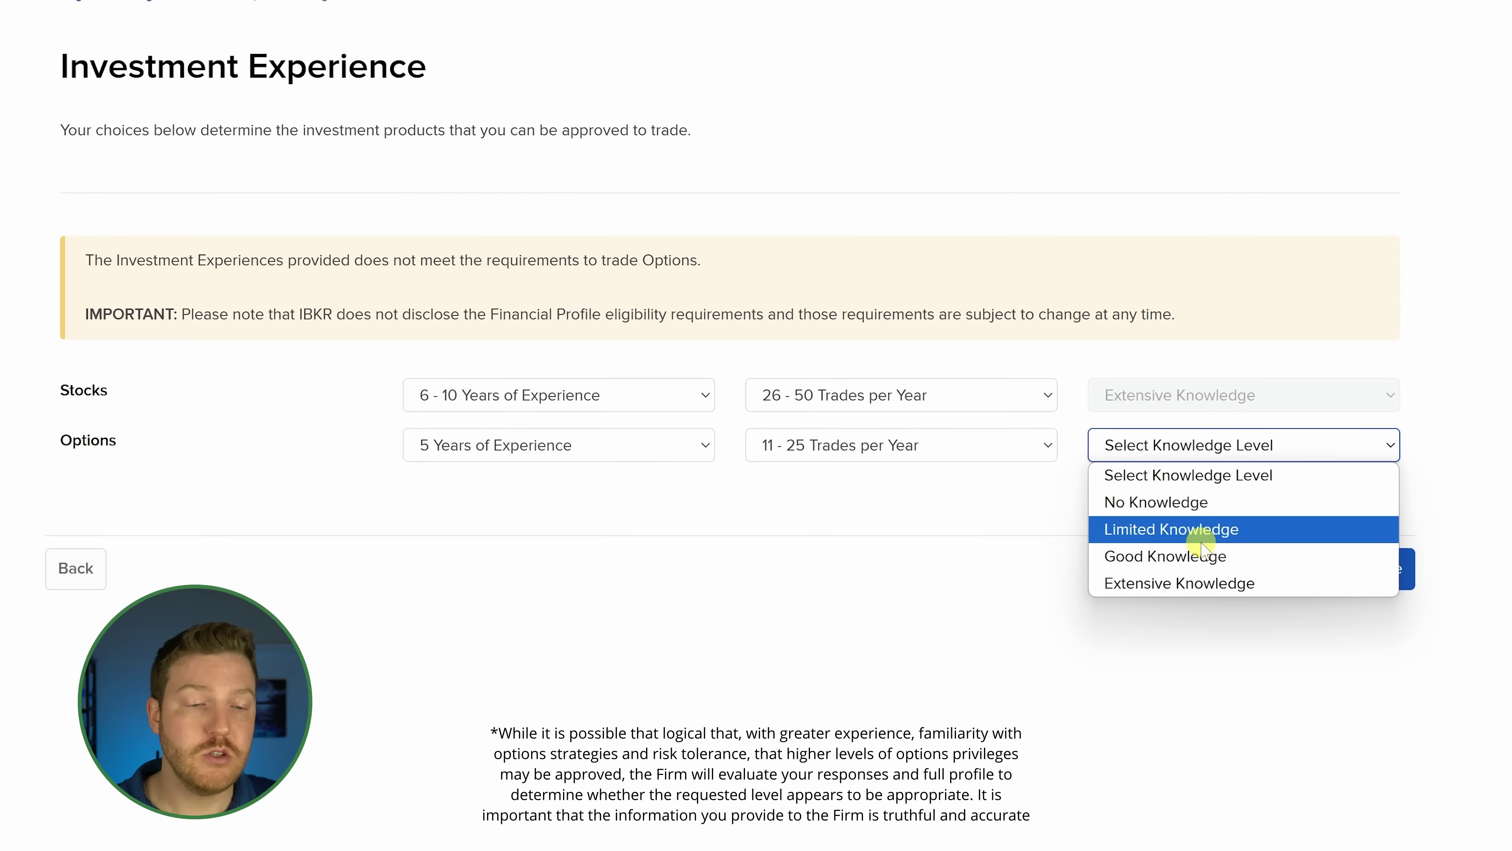
left_click(1131, 583)
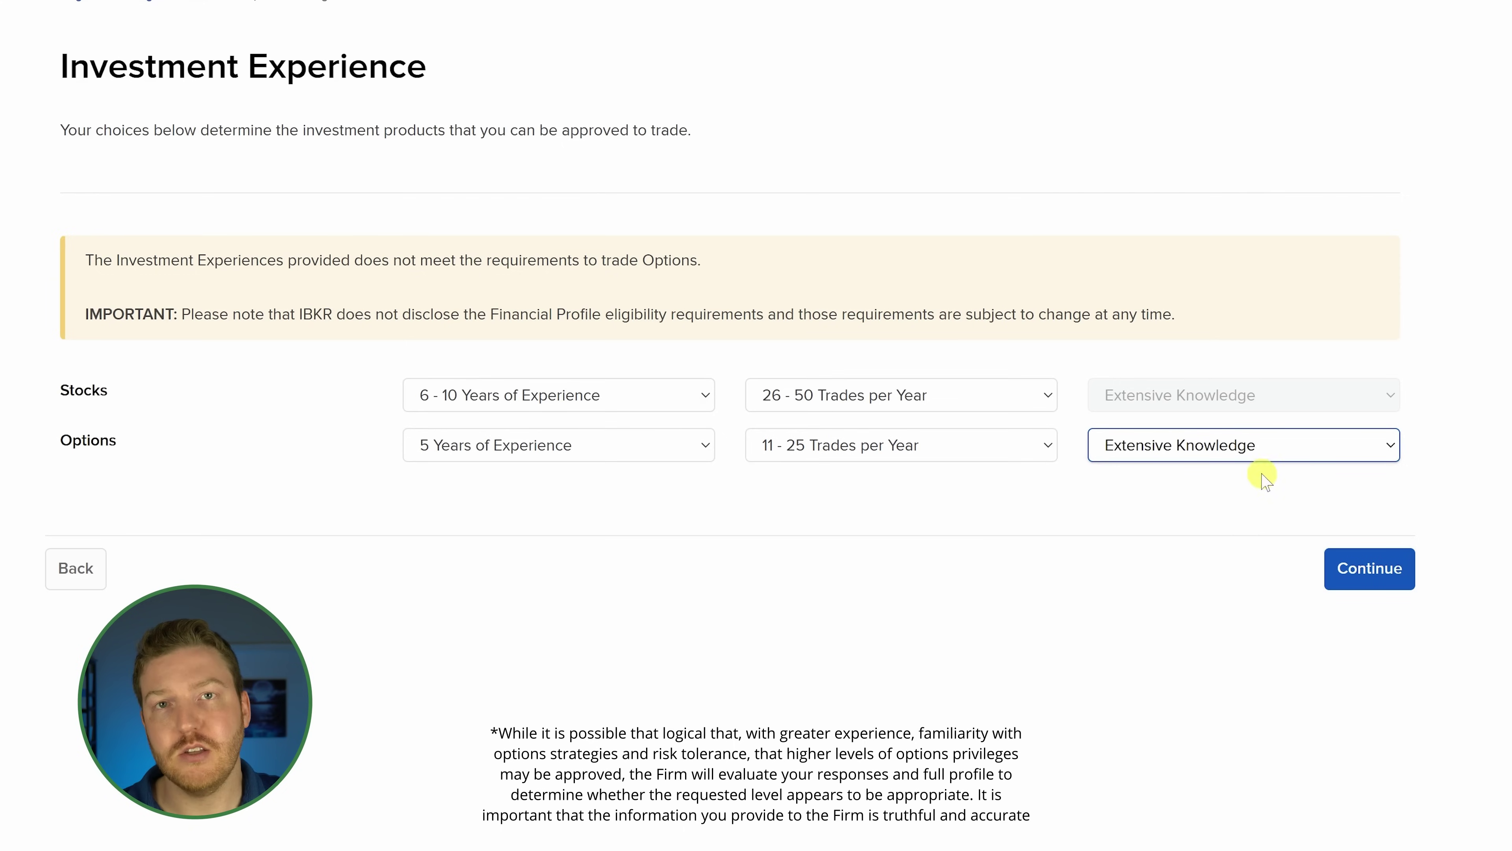
left_click(1375, 569)
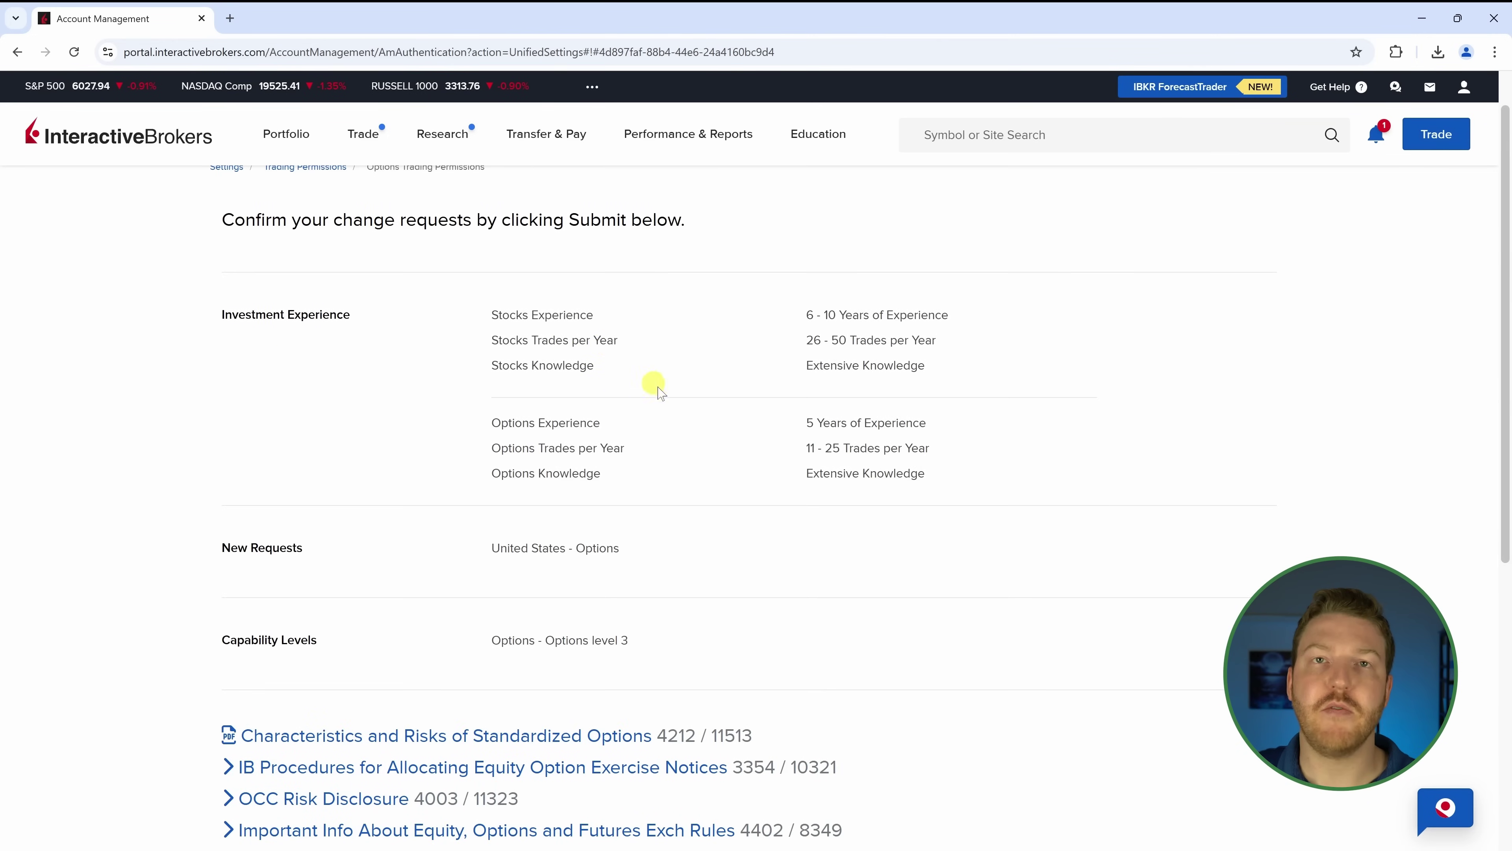
scroll(666, 399, "down", 4)
scroll(678, 398, "up", 2)
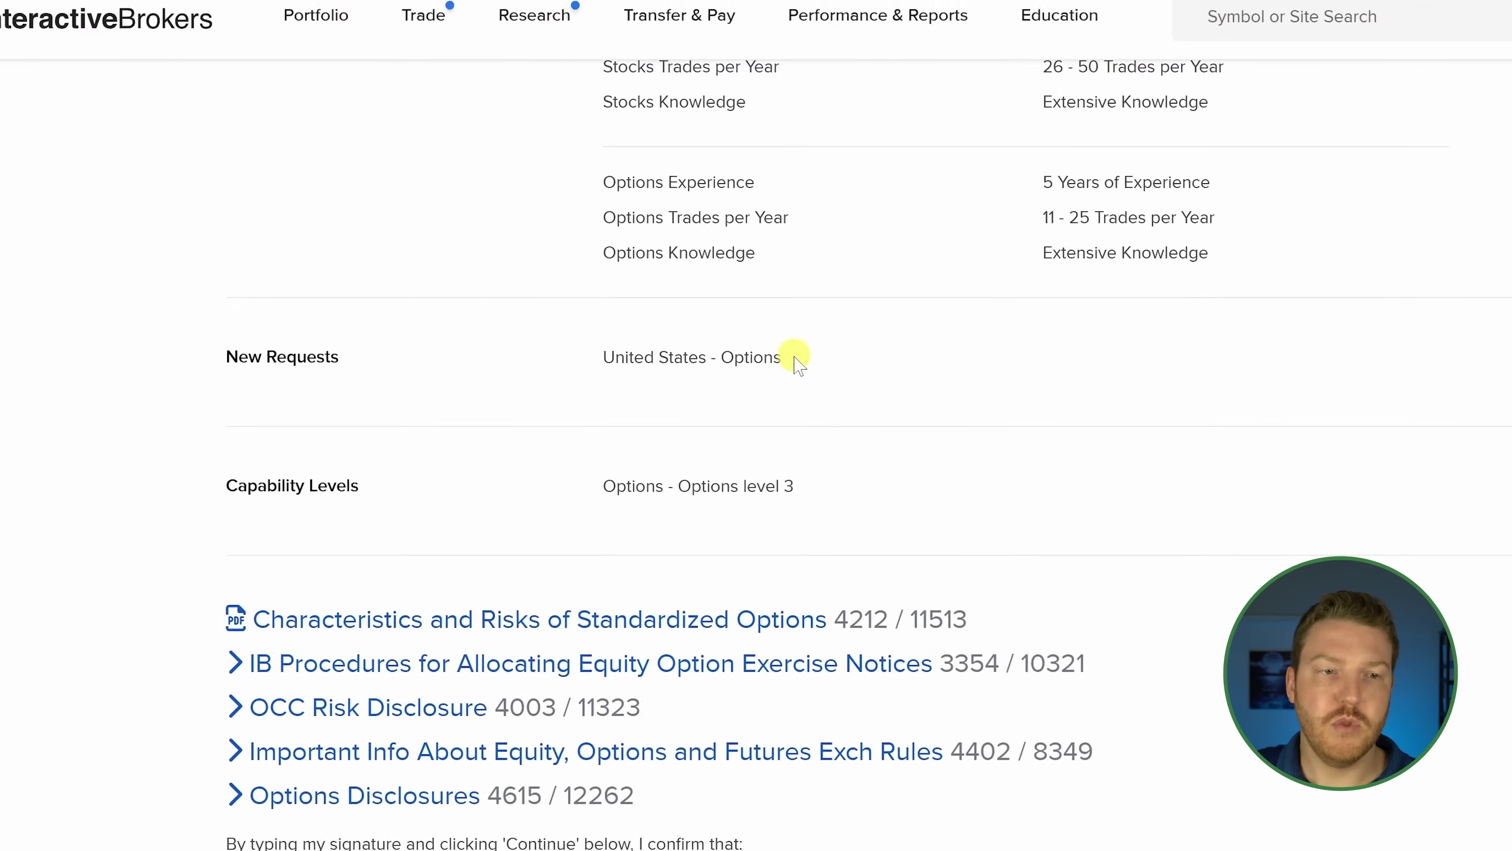
left_click_drag(622, 380, 490, 380)
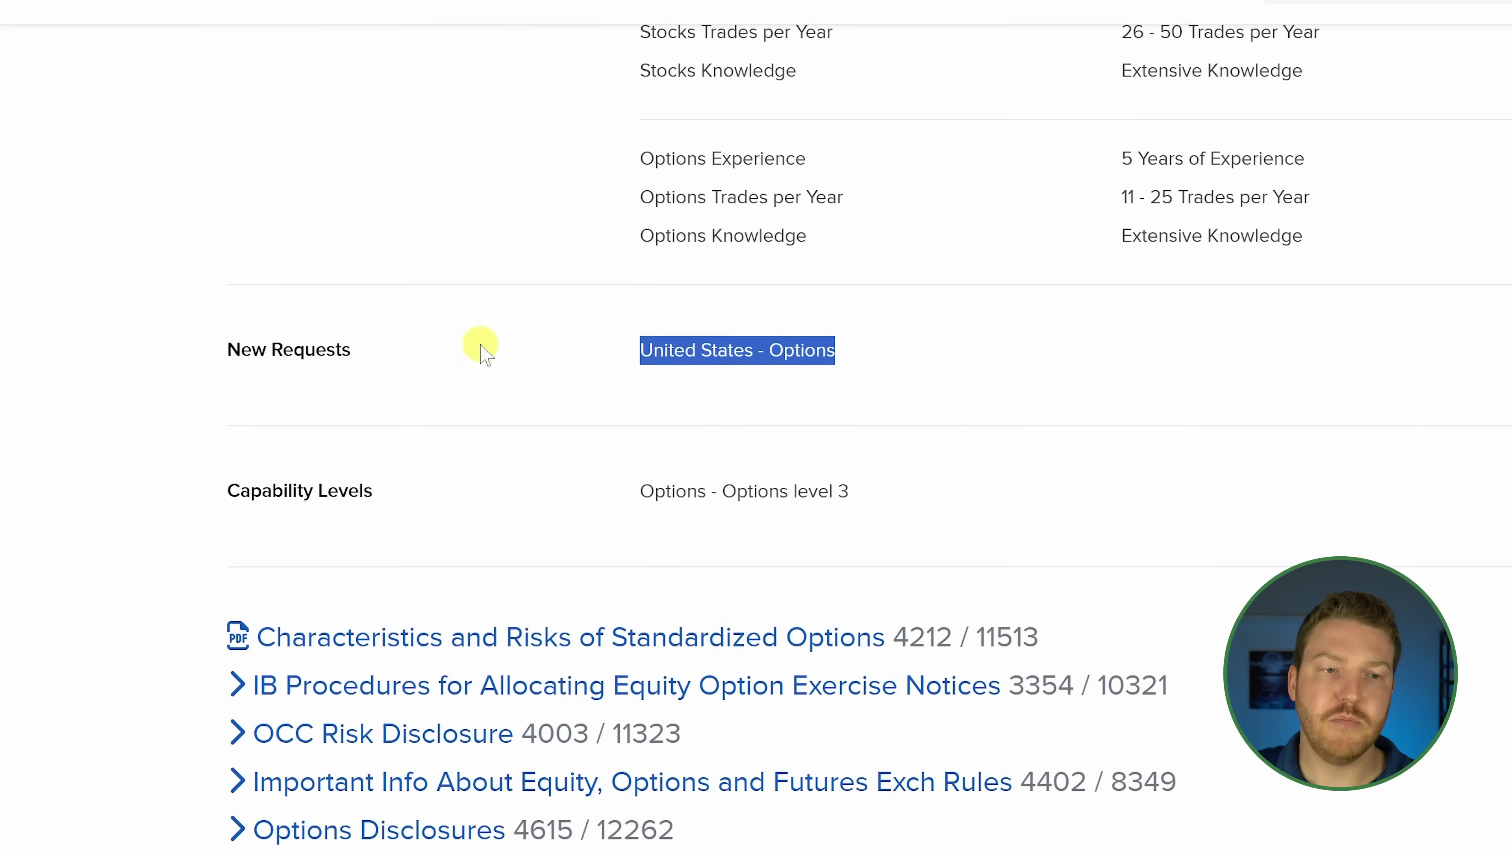
left_click_drag(884, 480, 675, 466)
left_click(803, 490)
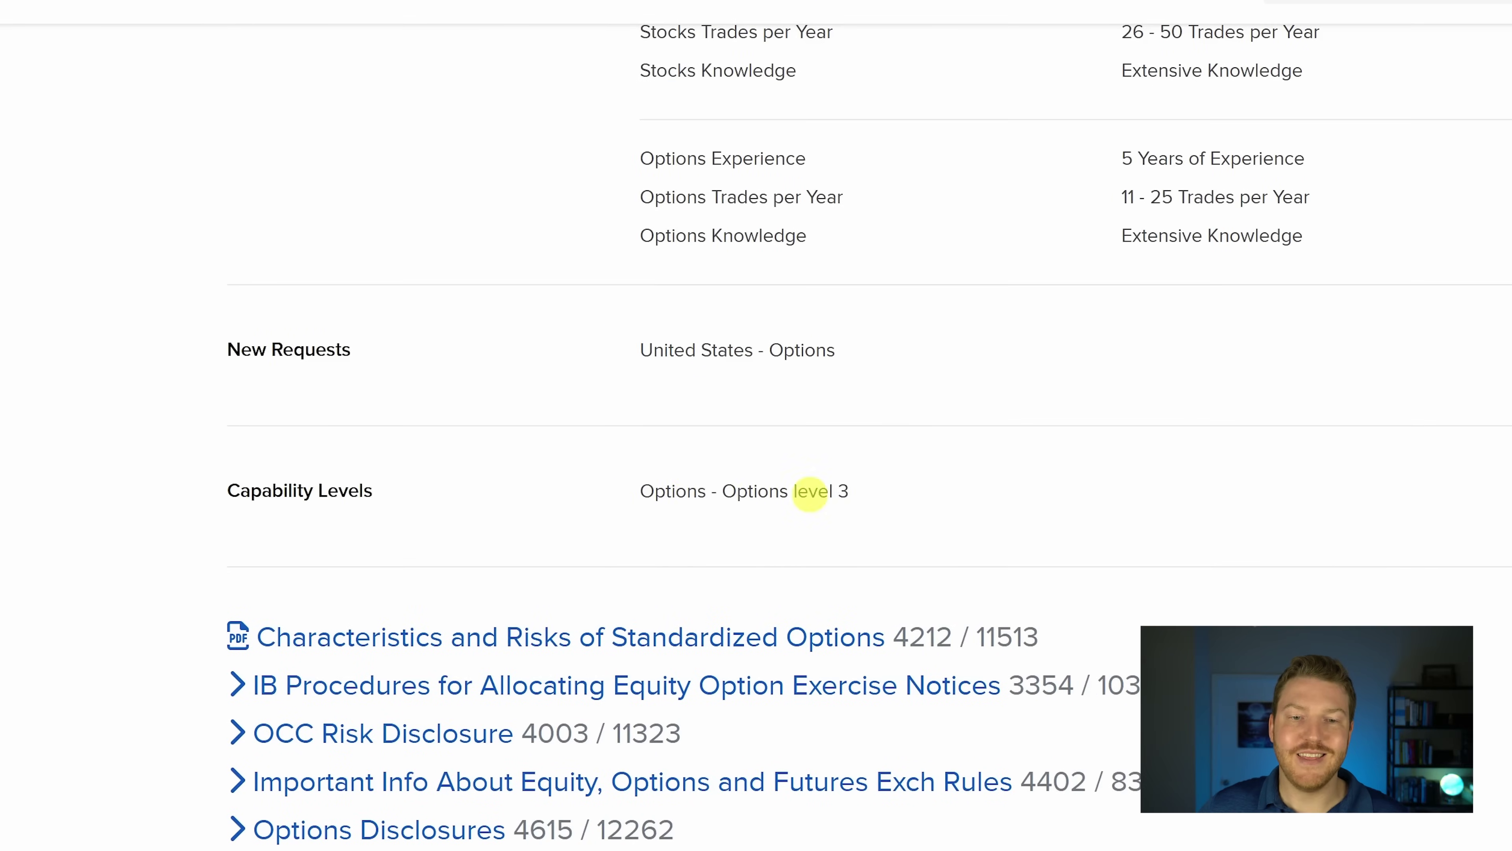
scroll(681, 473, "down", 5)
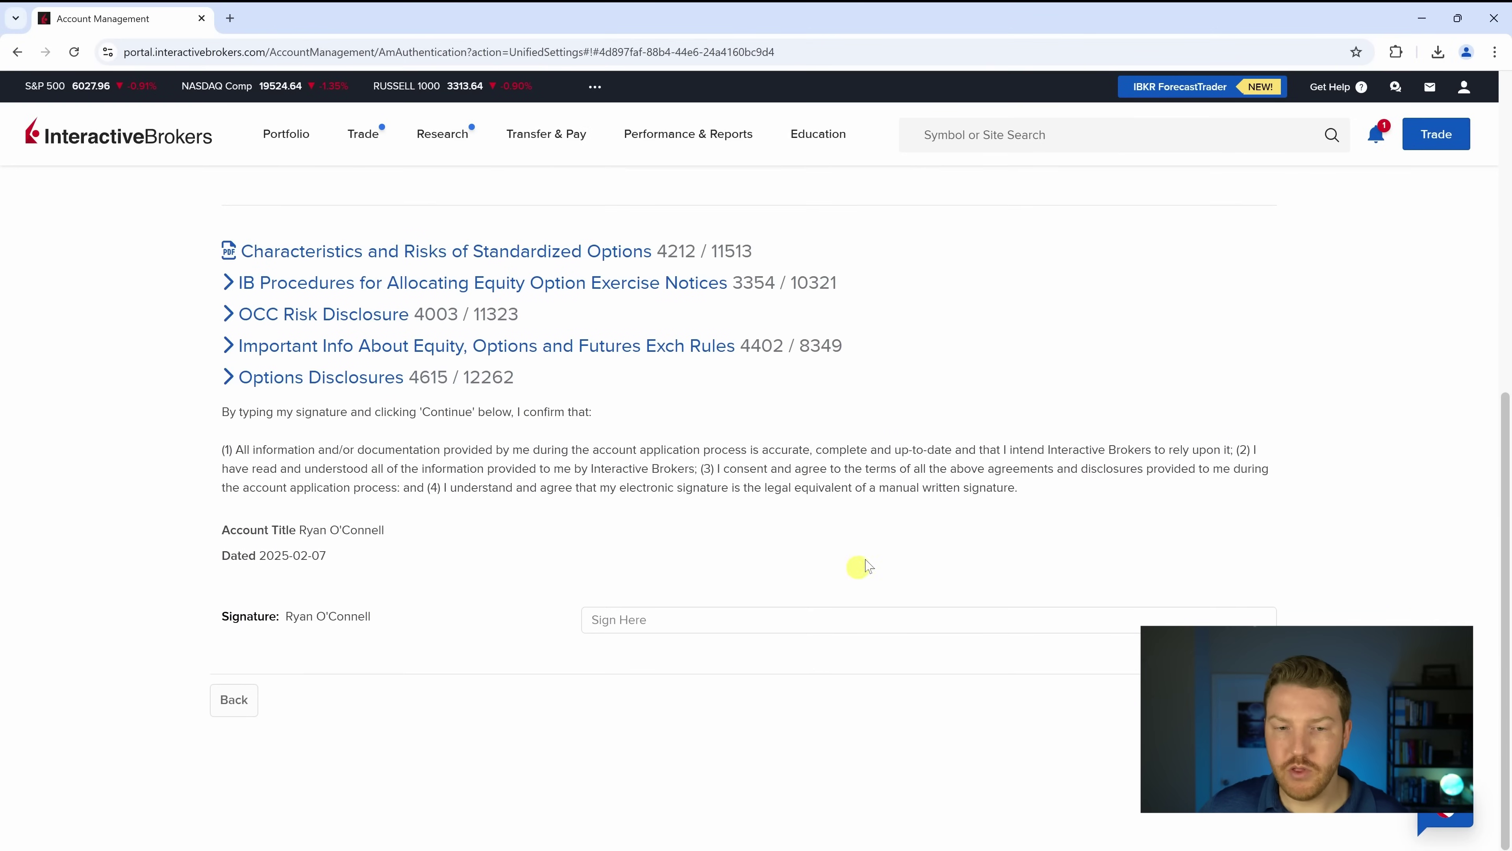
- Sign the request by entering your full name in Sign Here and submit it
left_click(584, 617)
type("Ryan O'Conn")
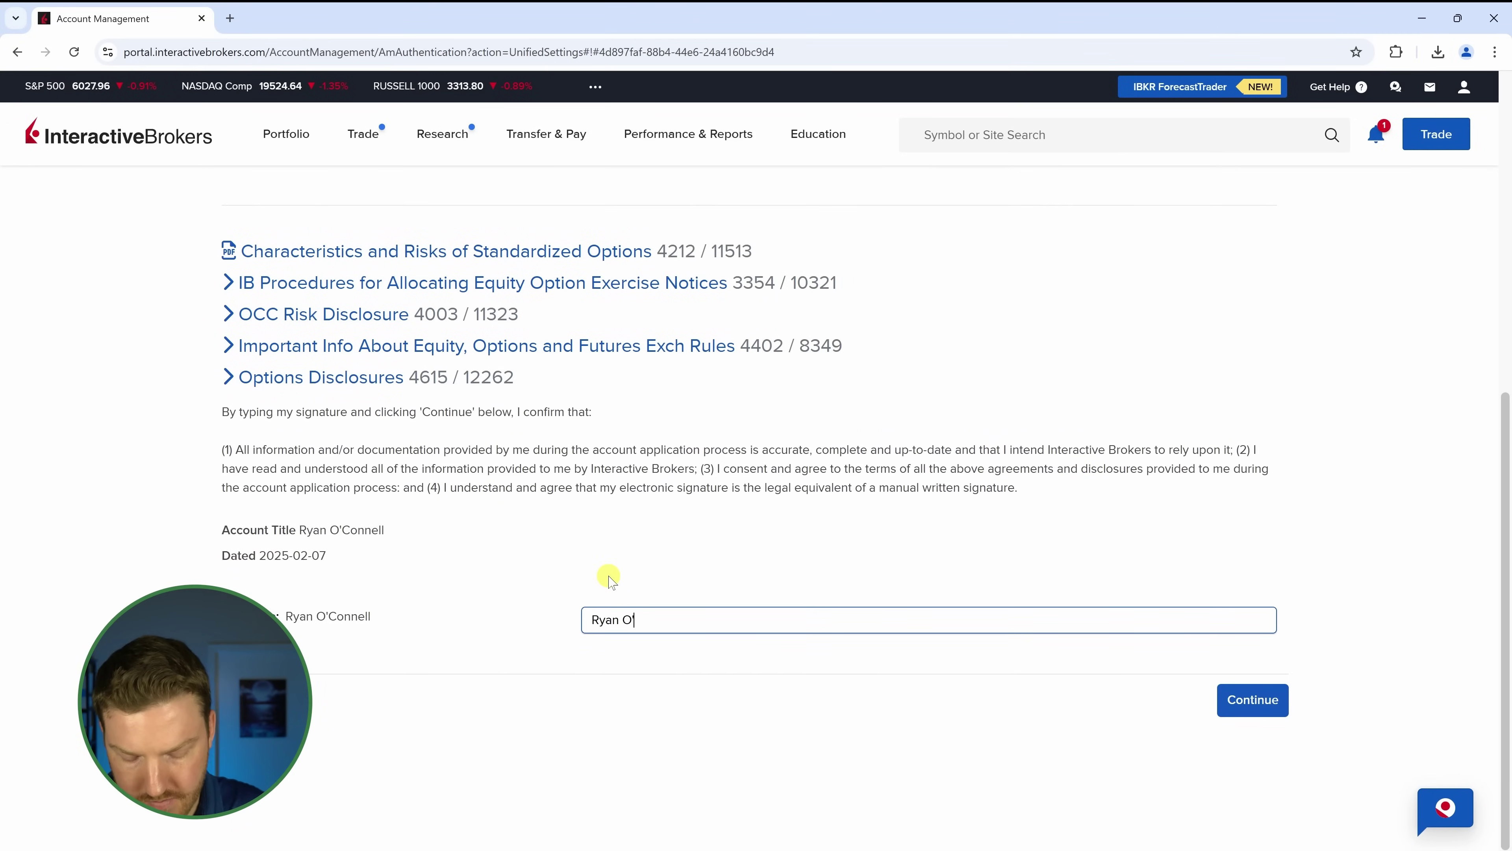
type("ell")
left_click(1251, 697)
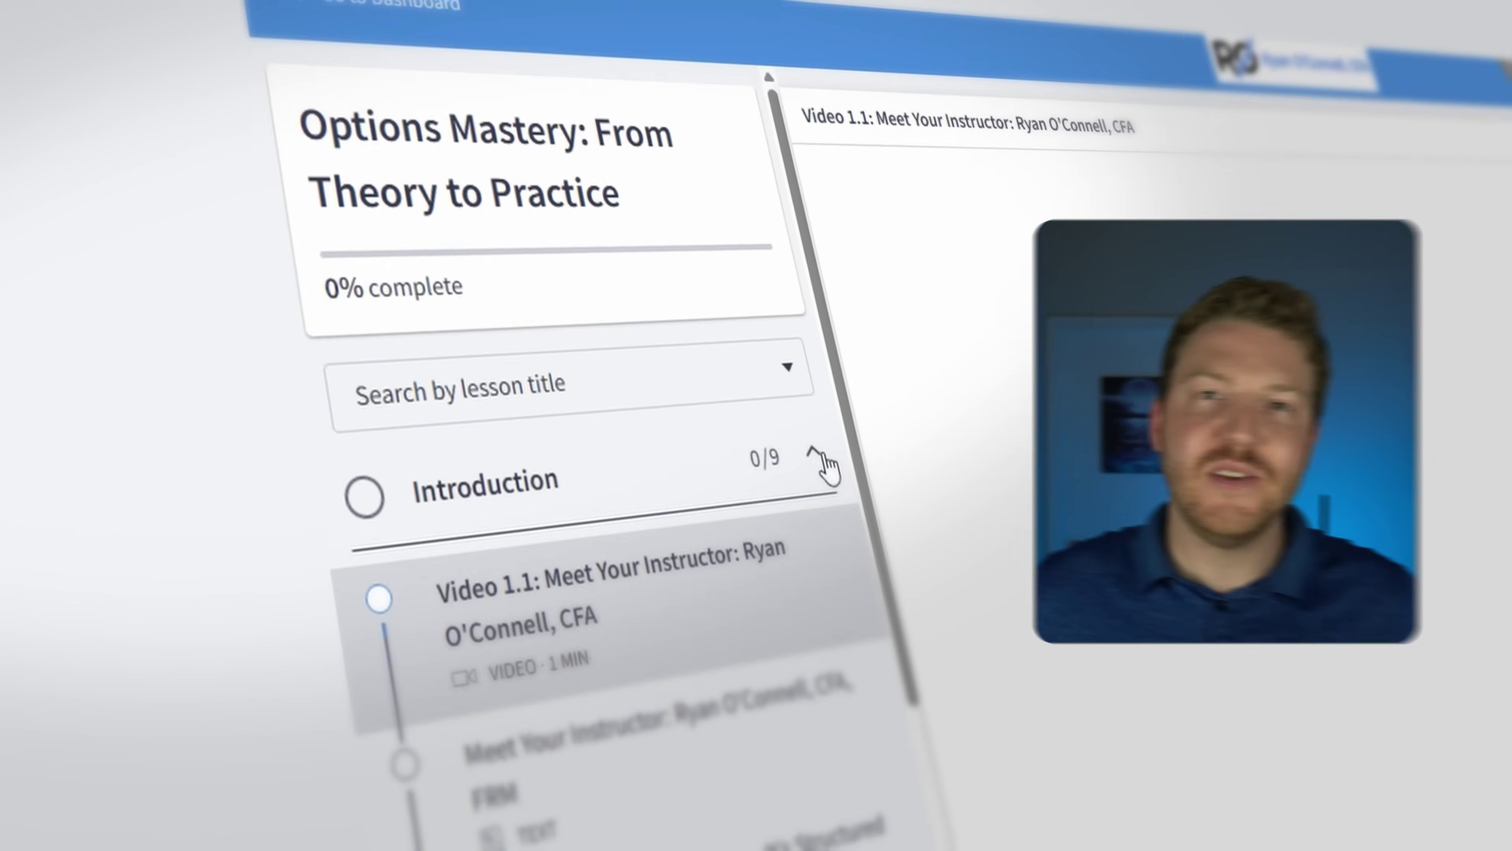
- Scroll to the Options Mastery curriculum and expand the Options Fundamentals module
scroll(816, 447, "down", 5)
left_click(804, 417)
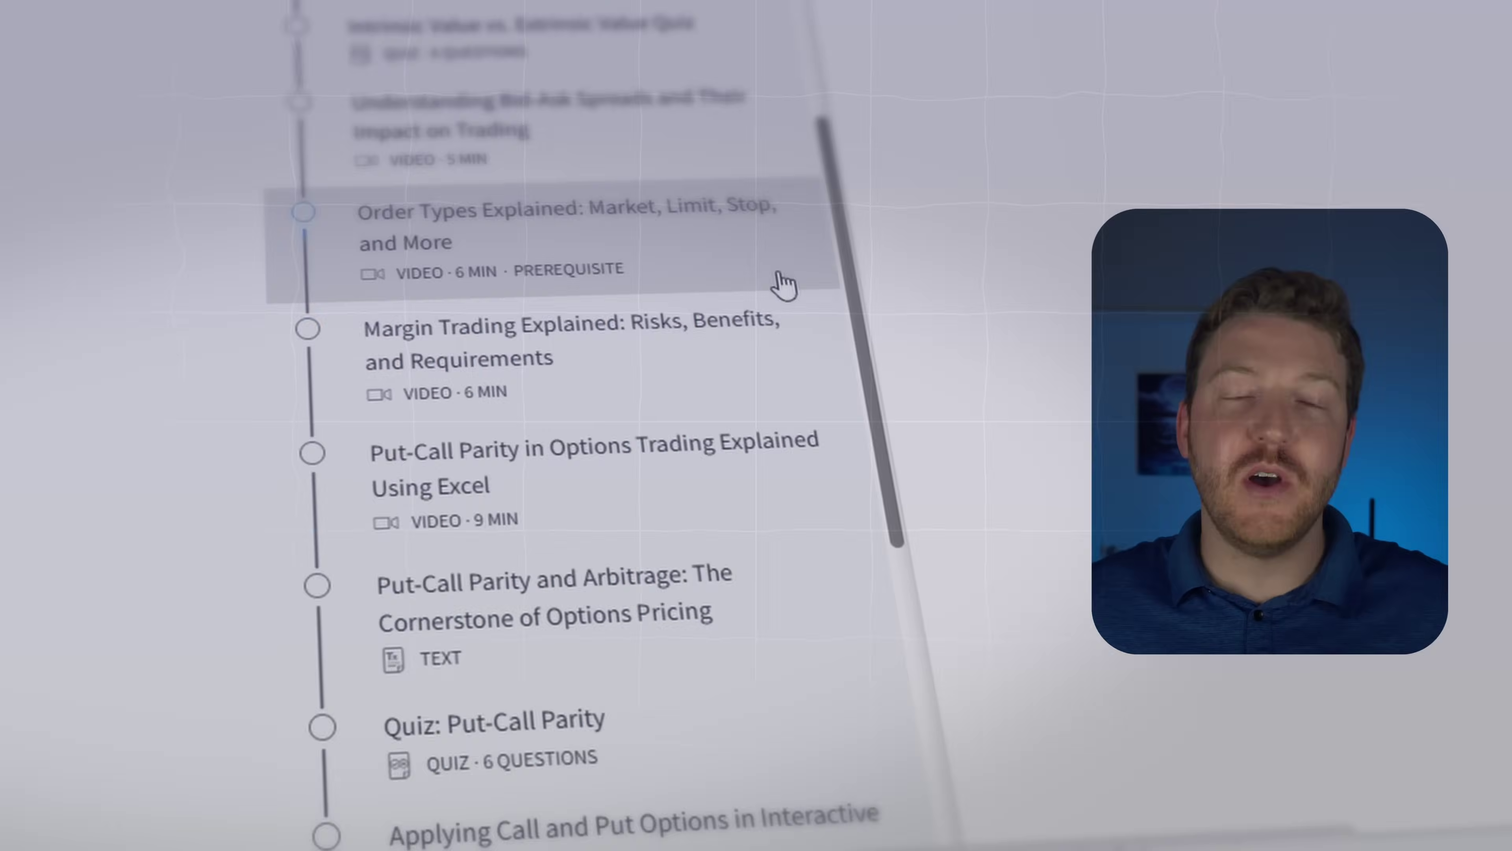